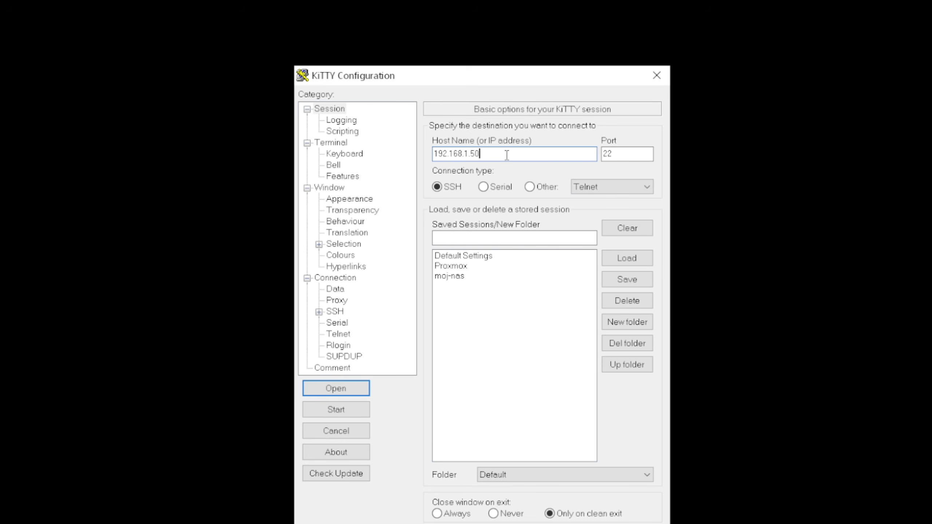
Open the SSH session to 192.168.1.50, log in as moj-nas and enter the account password
left_click(336, 388)
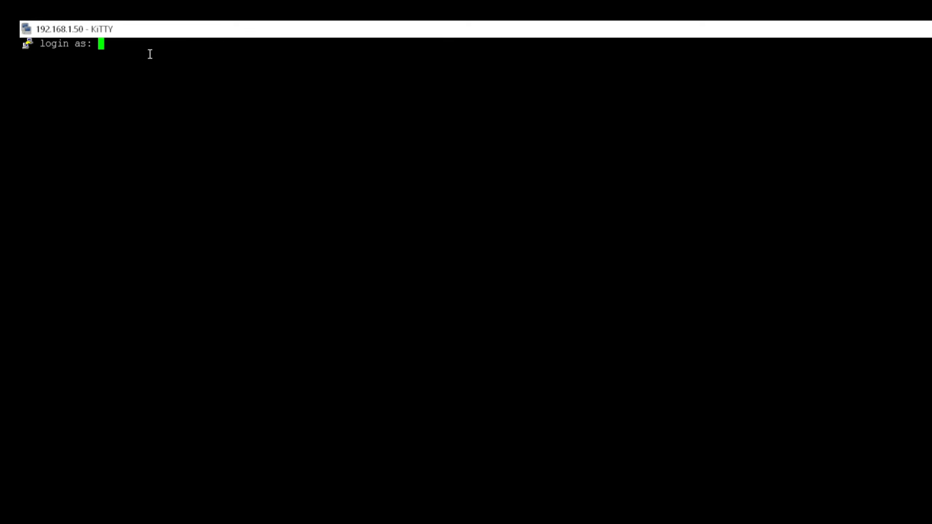
type("moj")
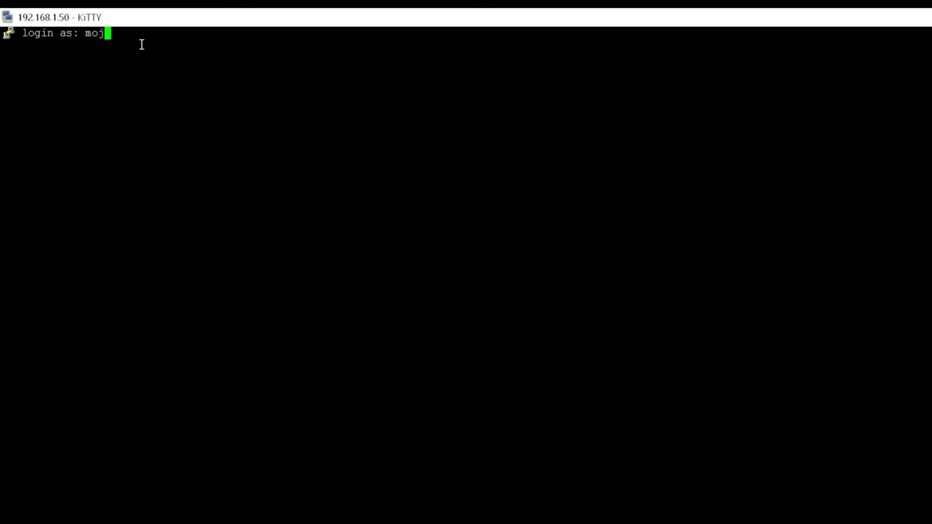
type("-nas")
key("Return")
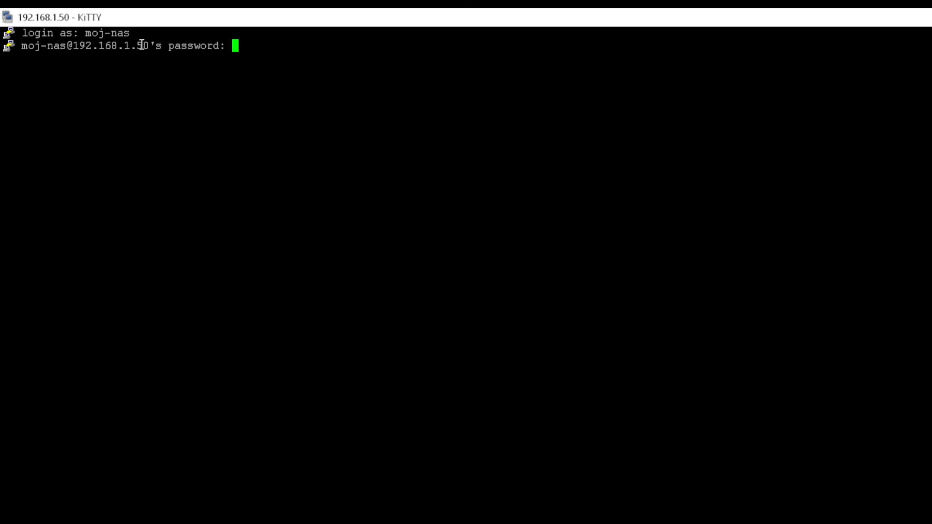
key("Return")
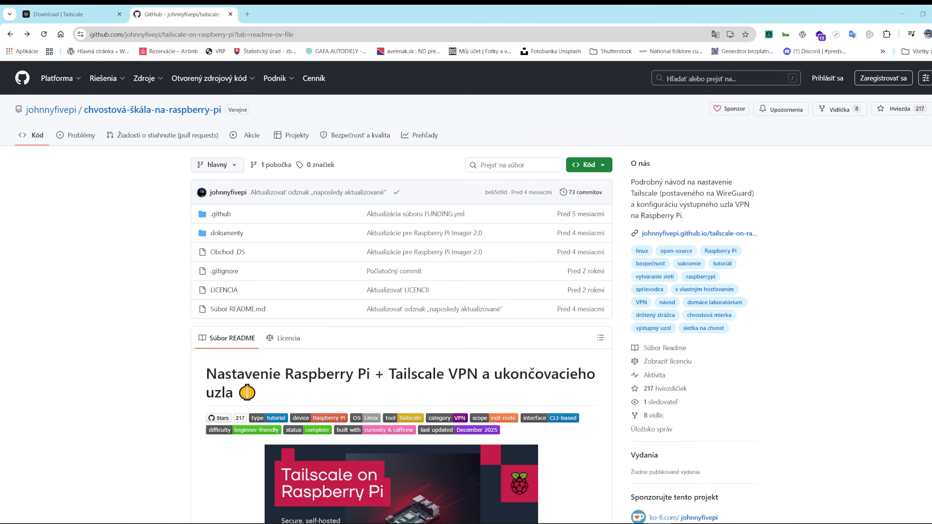
left_click_drag(92, 34, 300, 36)
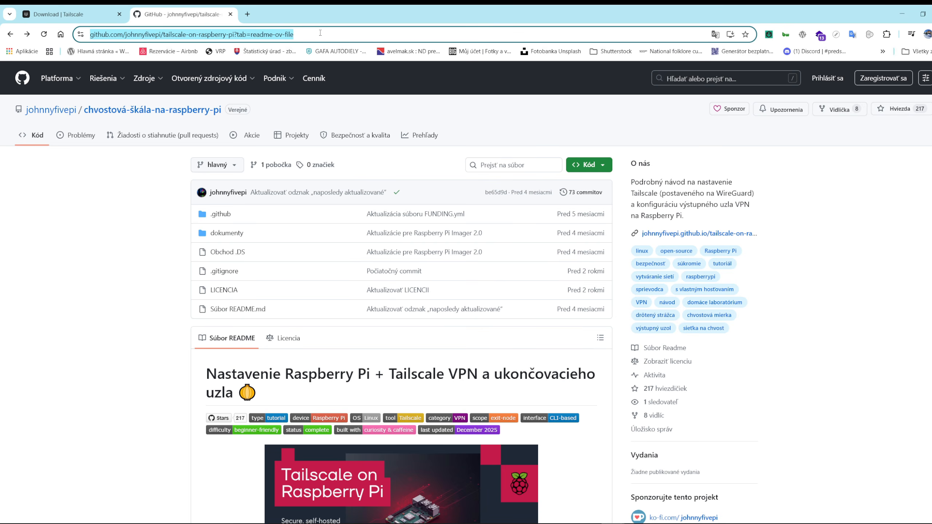
scroll(454, 298, "down", 5)
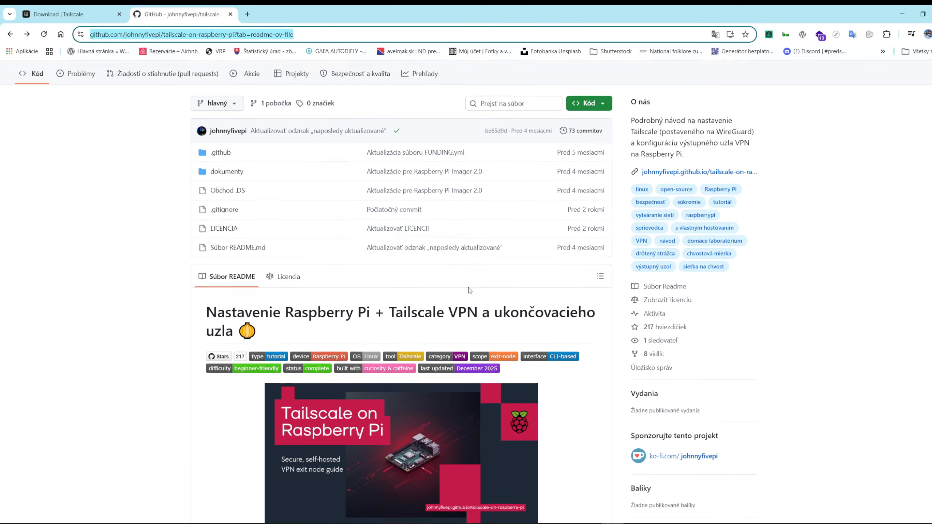
scroll(453, 298, "down", 18)
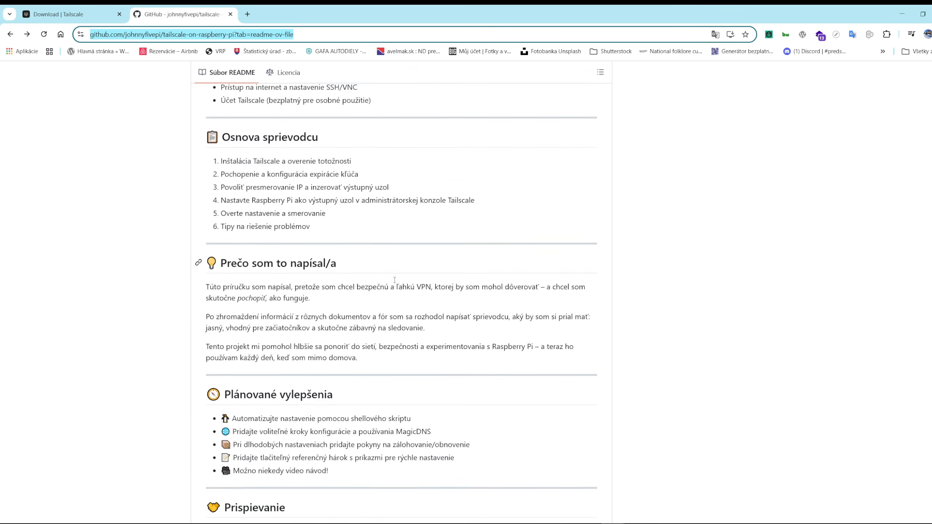
scroll(390, 281, "down", 18)
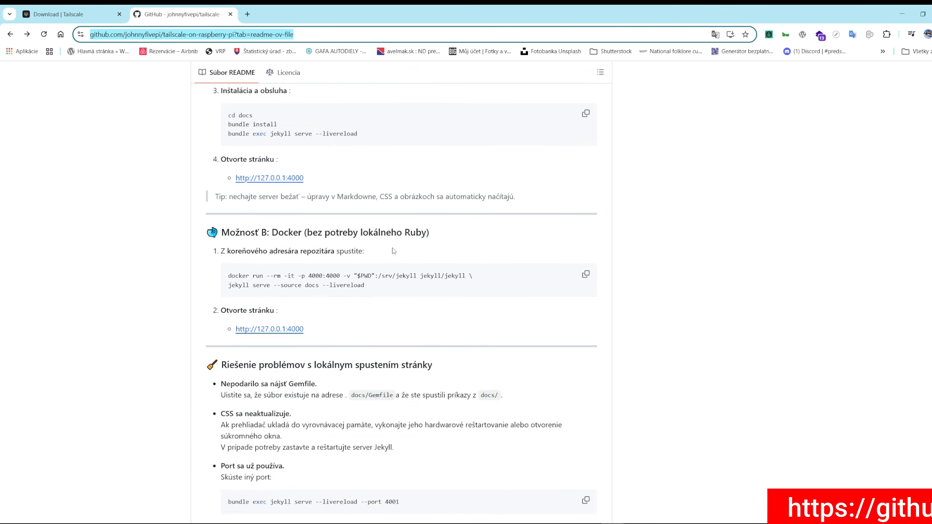
scroll(452, 283, "down", 10)
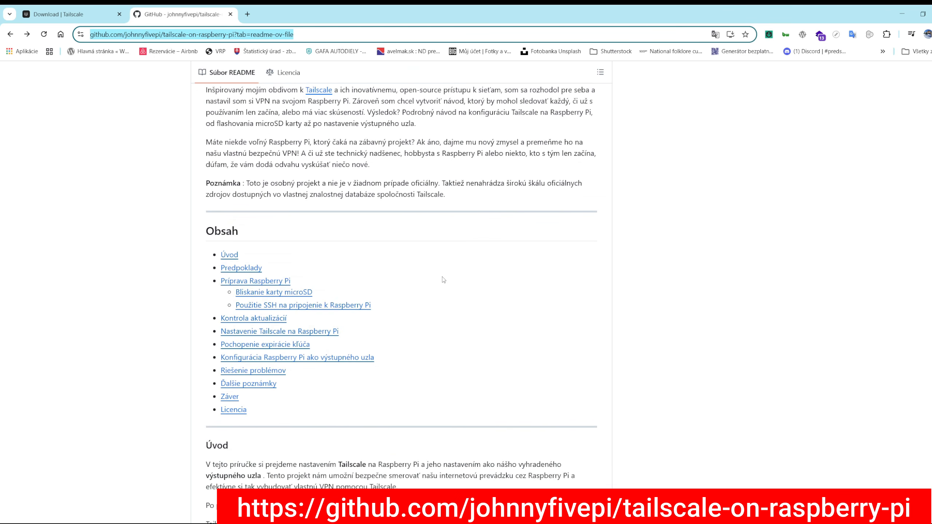
left_click(307, 310)
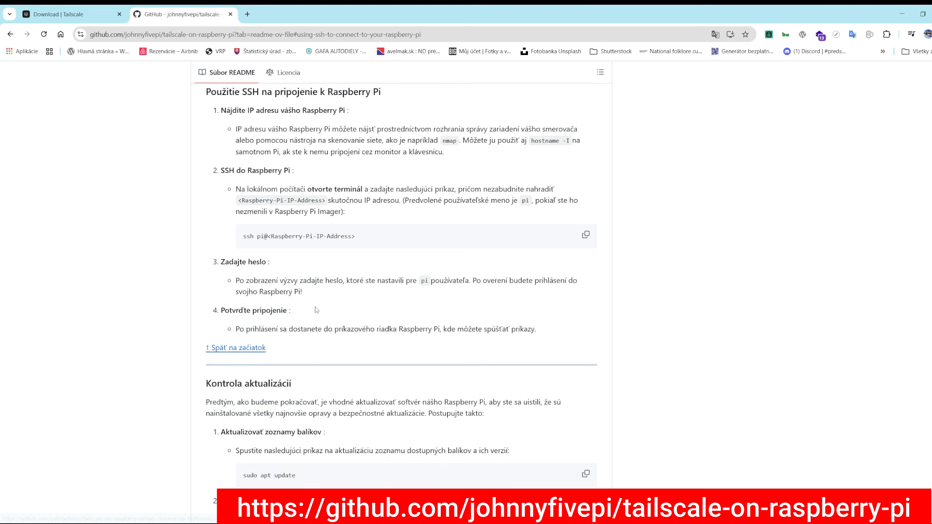
scroll(332, 305, "down", 17)
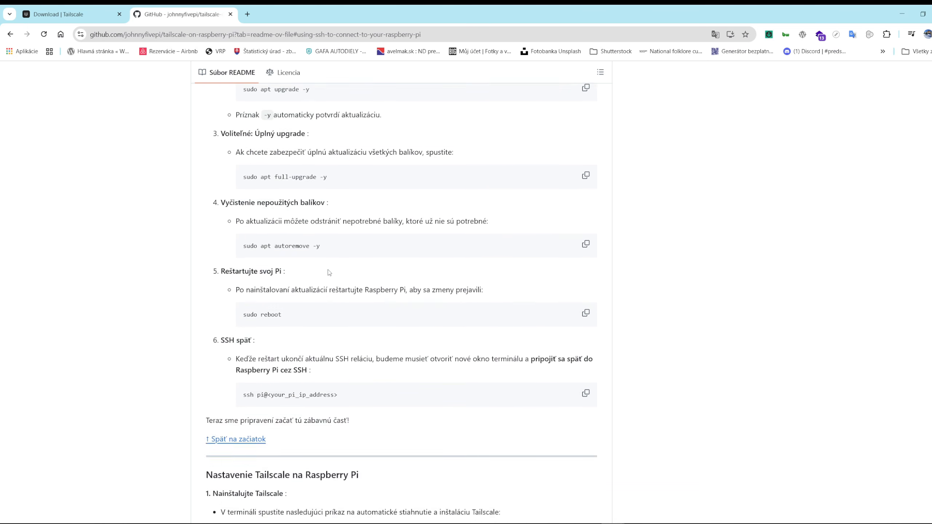
scroll(329, 272, "down", 3)
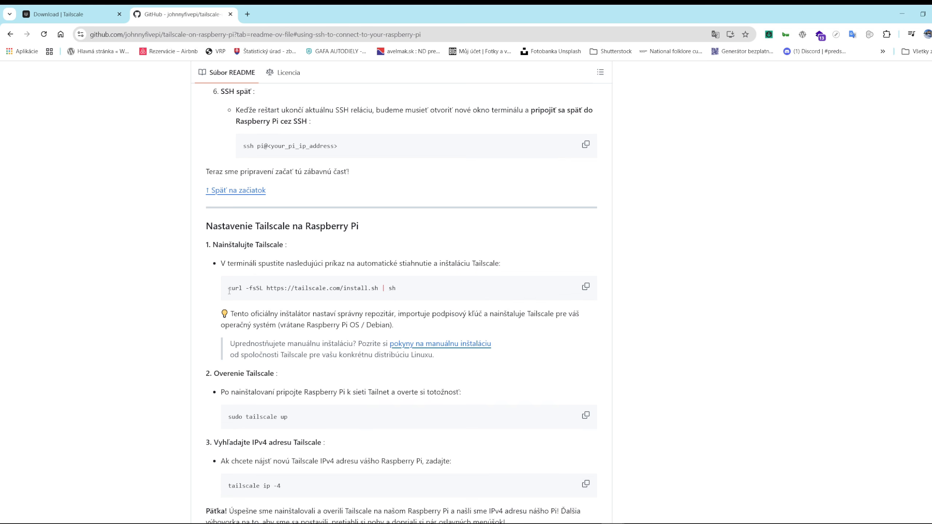
left_click_drag(229, 289, 420, 290)
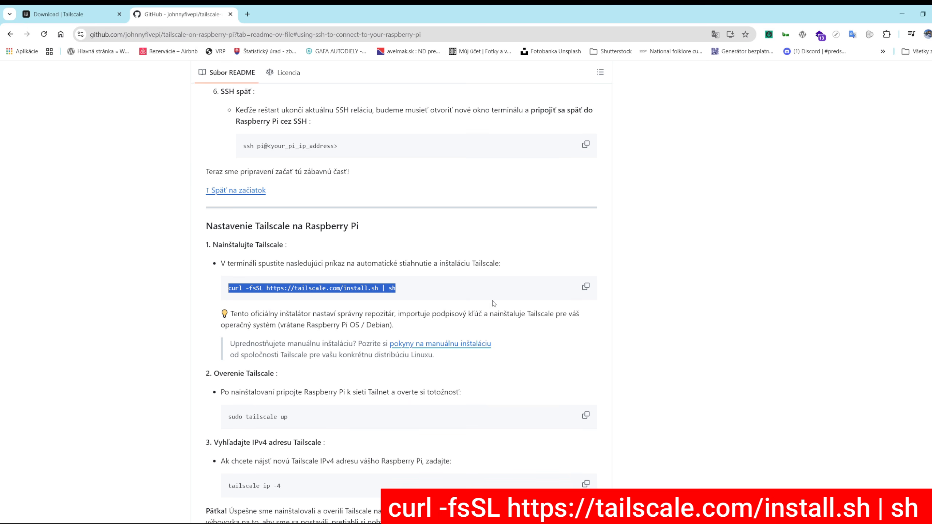
left_click(586, 288)
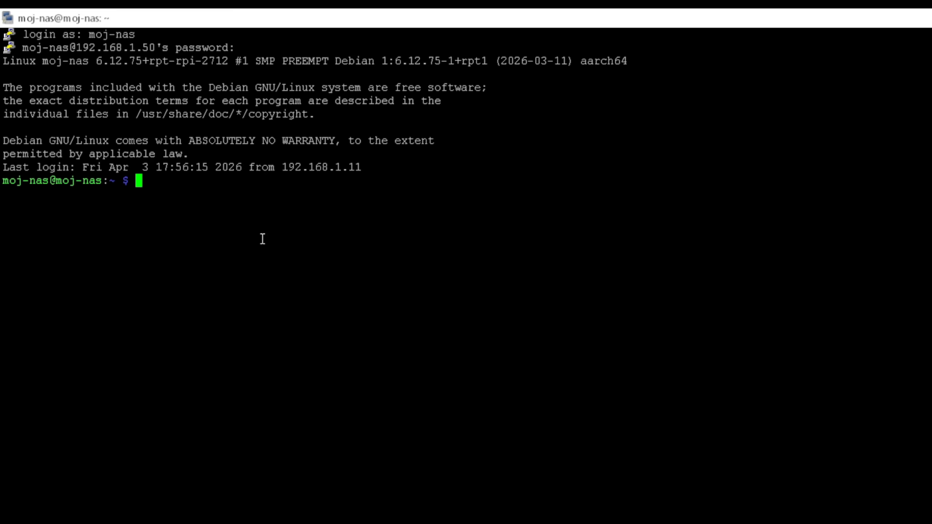
type("sudo")
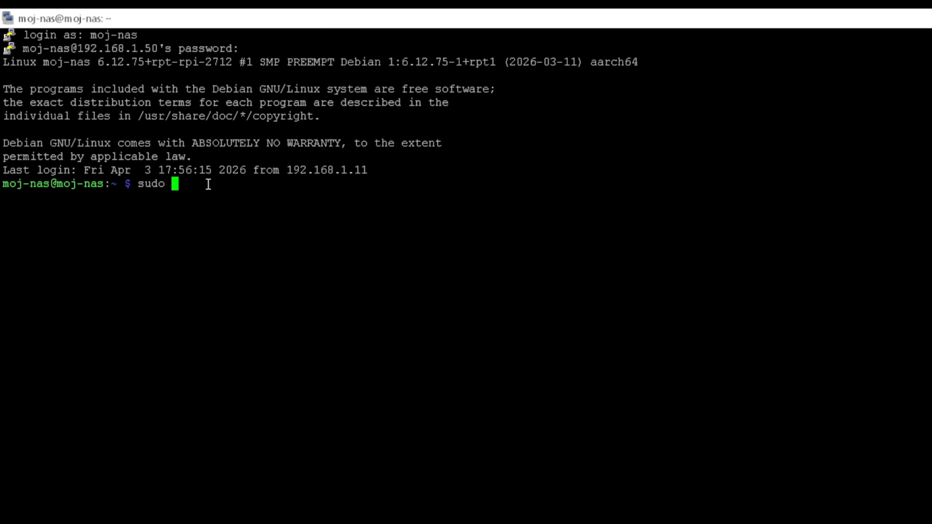
right_click(253, 188)
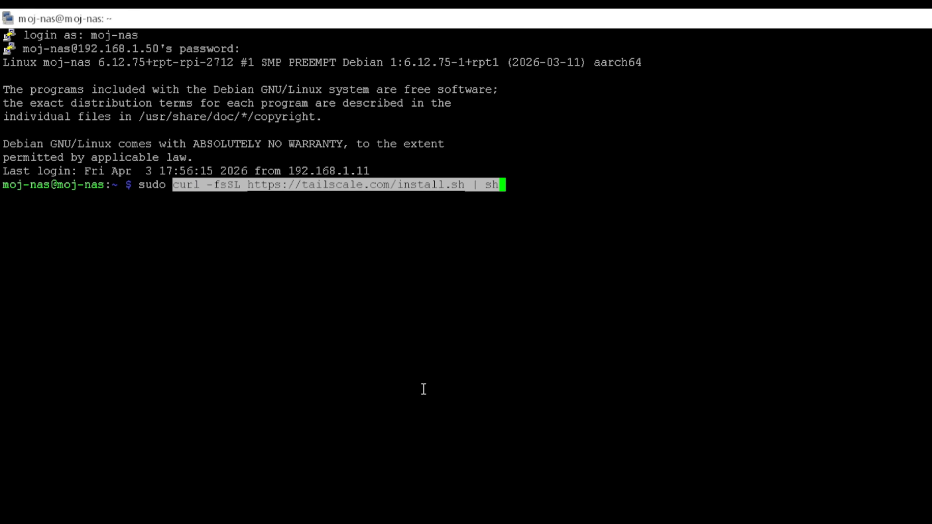
key("Return")
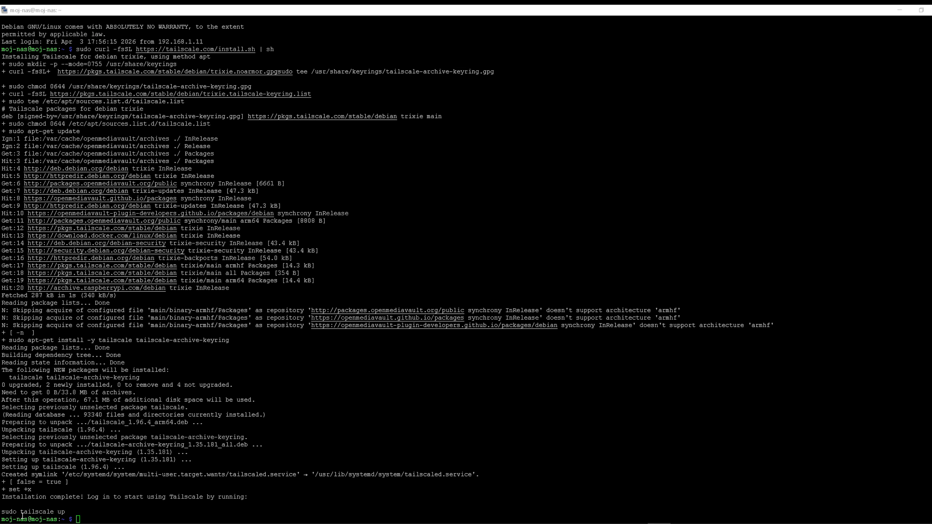
Start the Tailscale login on the NAS by running sudo tailscale up
left_click_drag(2, 511, 69, 511)
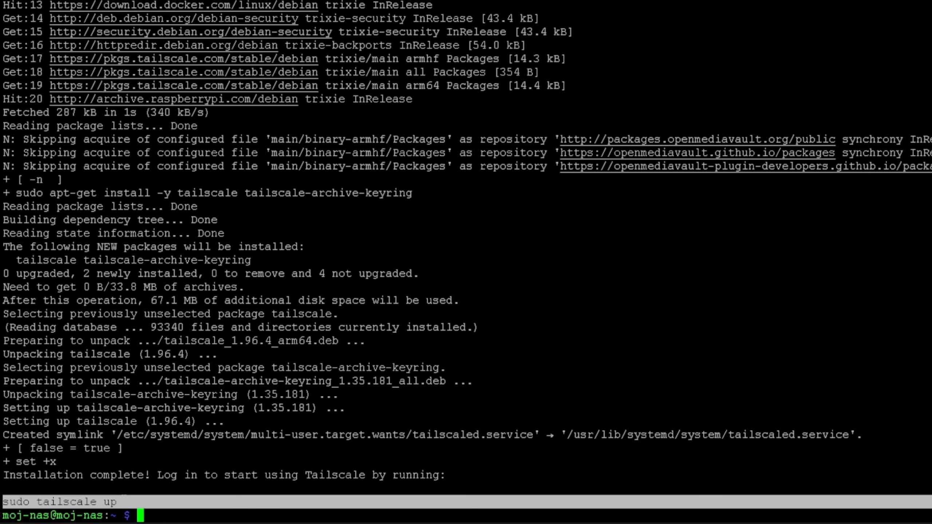
left_click(153, 517)
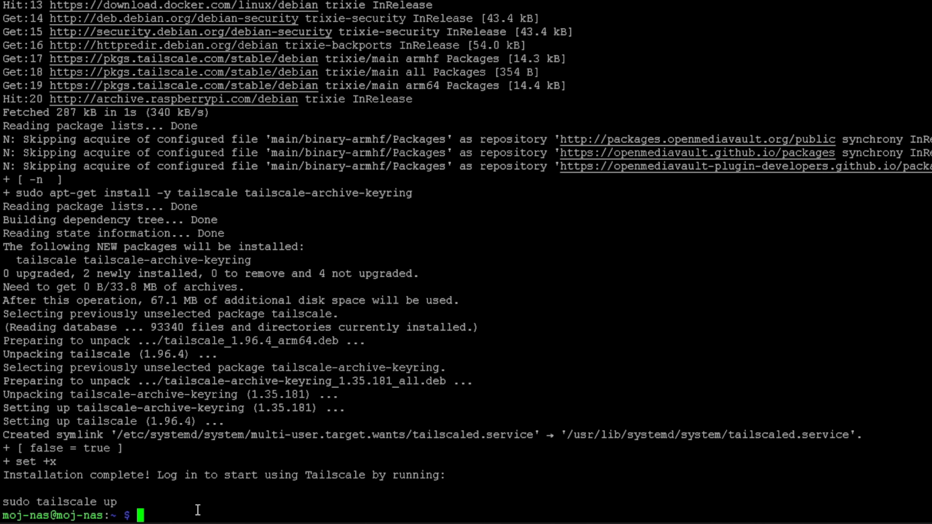
type("sudo tailscale")
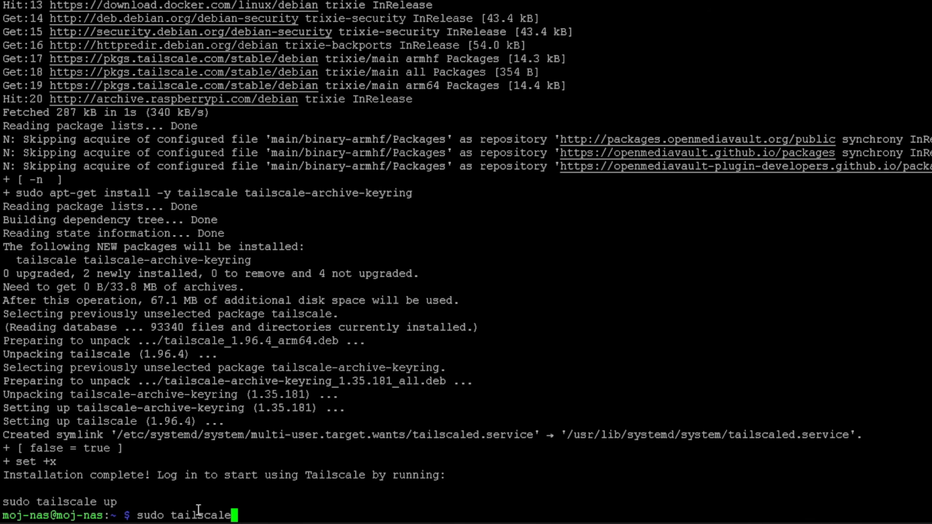
type(" up")
key("Return")
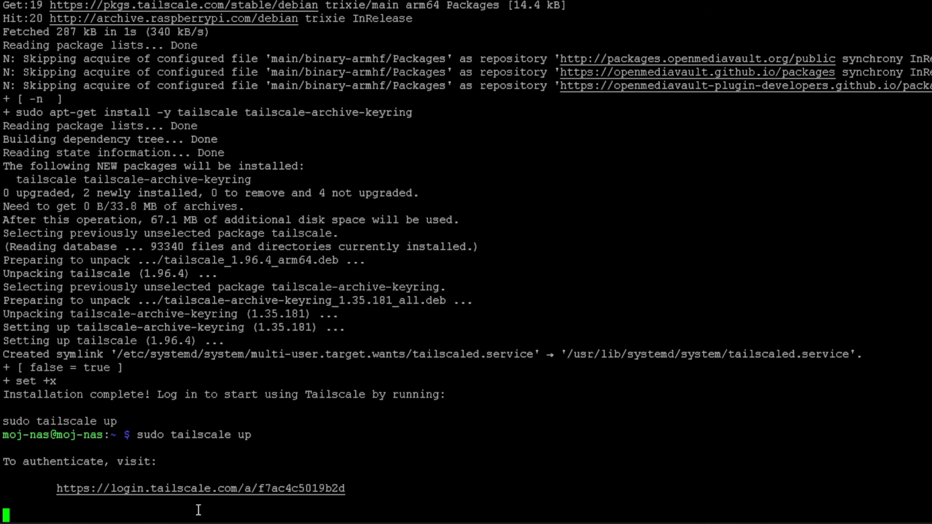
Copy the Tailscale authentication link printed in the terminal and end the waiting command
left_click(198, 523)
left_click_drag(55, 490, 96, 504)
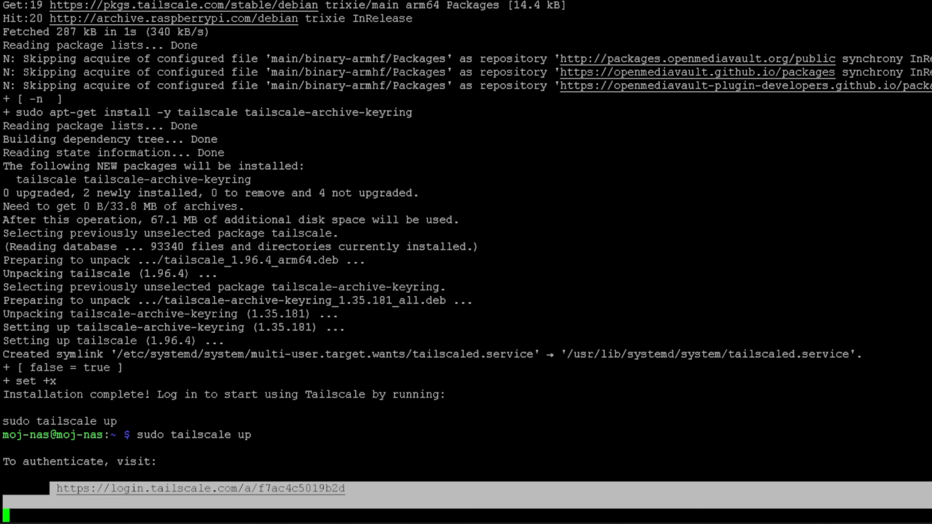
left_click_drag(212, 501, 354, 489)
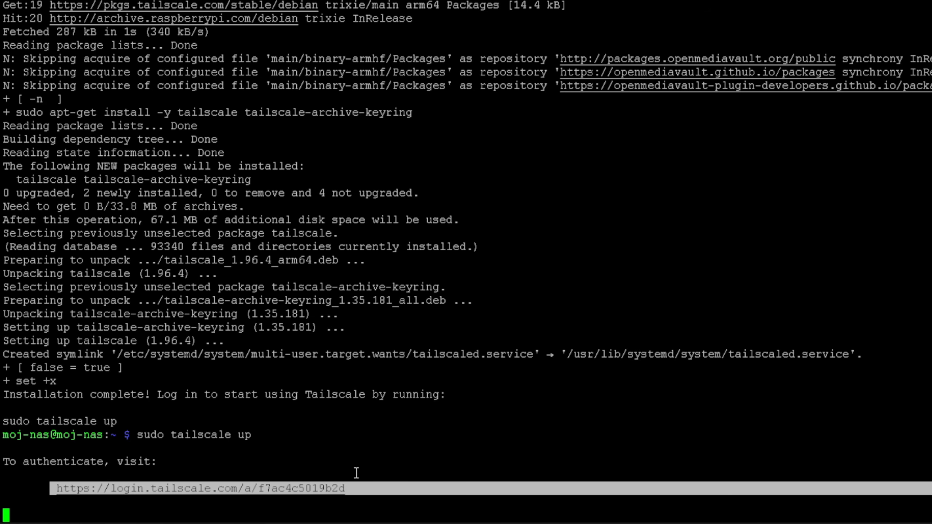
key("ctrl+c")
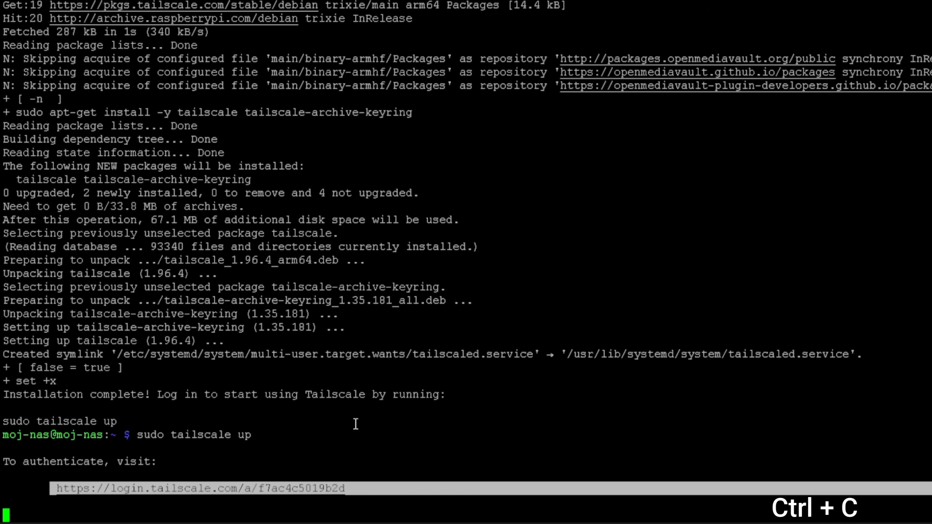
key("ctrl+c")
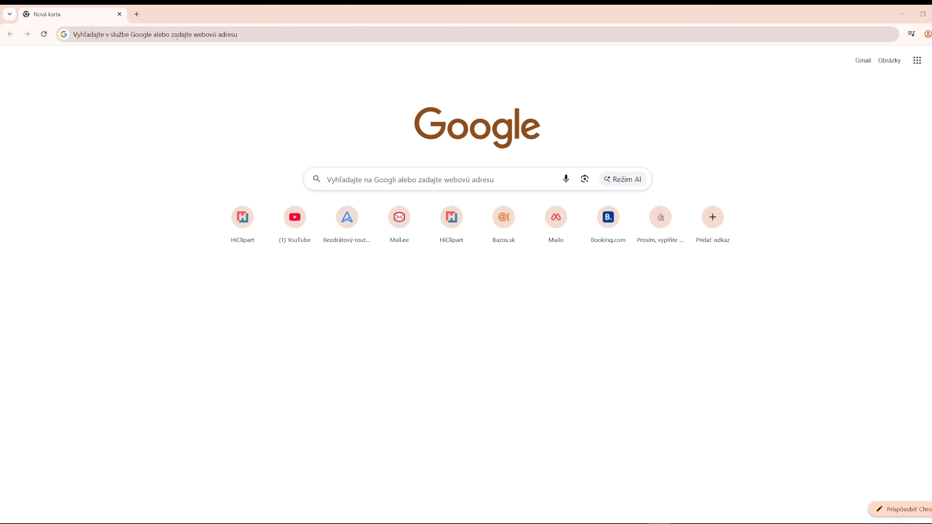
Switch to the Chrome browser, open the copied authentication link and sign in to Tailscale with the existing Google account
left_click(176, 37)
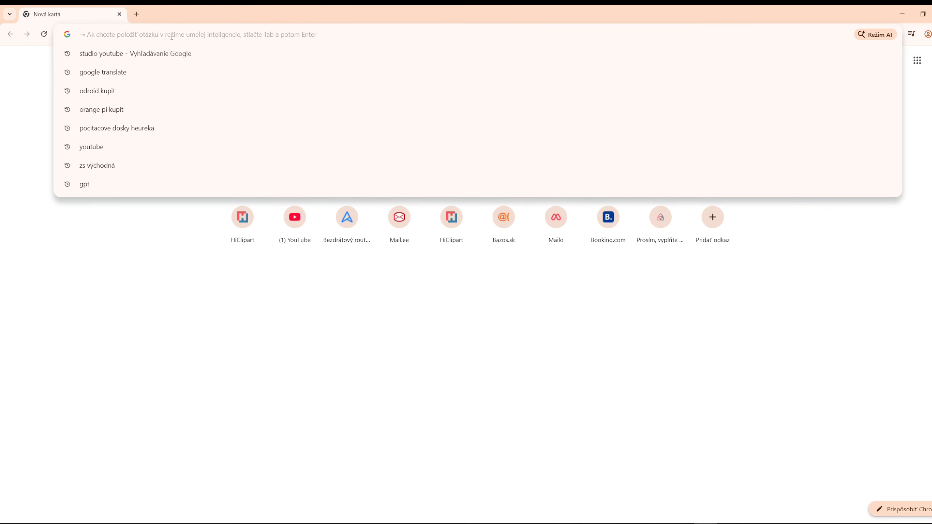
key("ctrl+v")
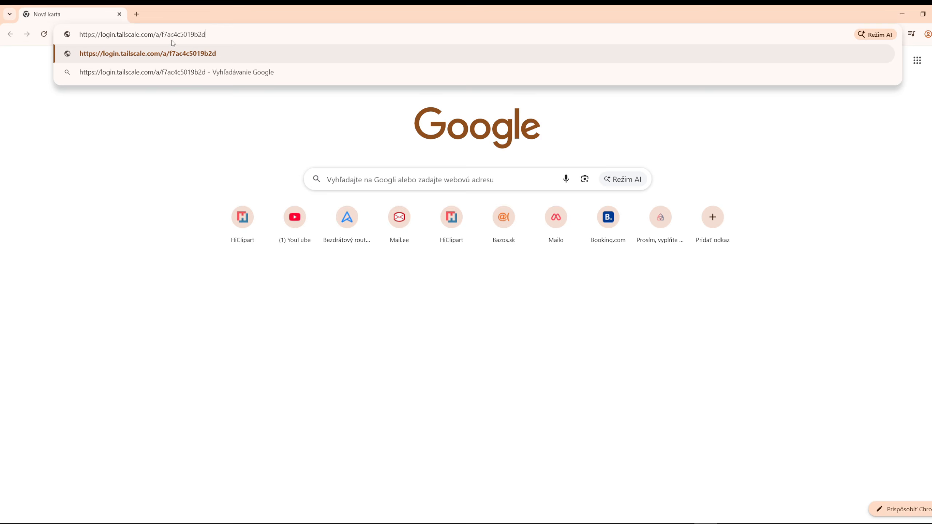
key("Return")
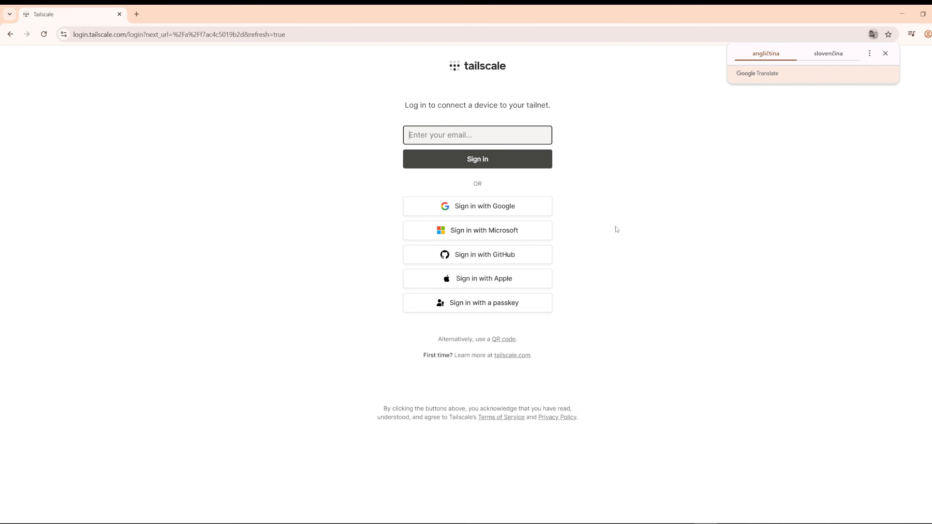
left_click(465, 206)
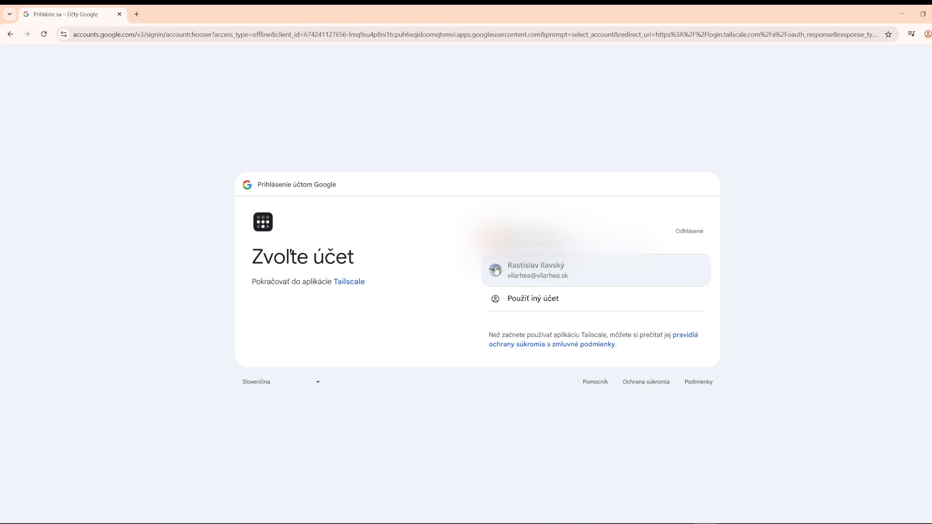
left_click(519, 267)
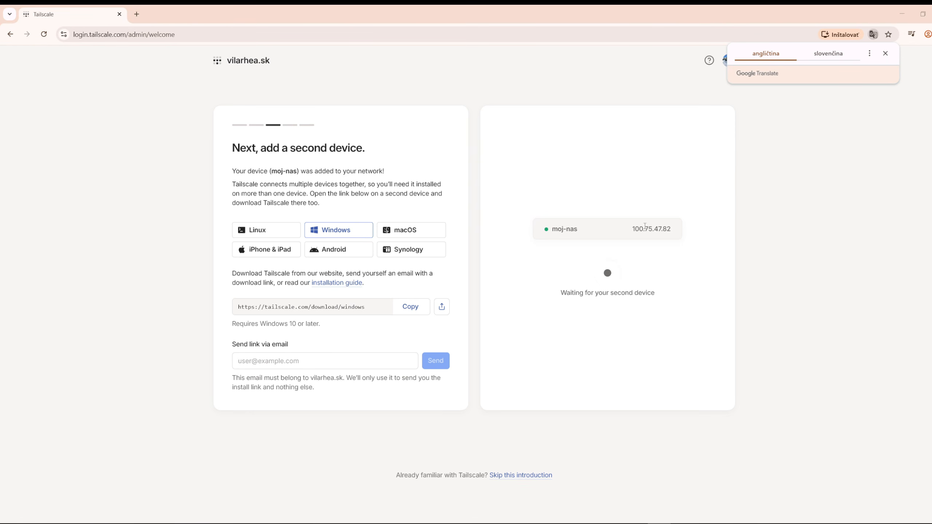
Check the moj-nas device's Tailscale IPv4 address by running tailscale ip -4 in the KiTTY terminal
double_click(649, 229)
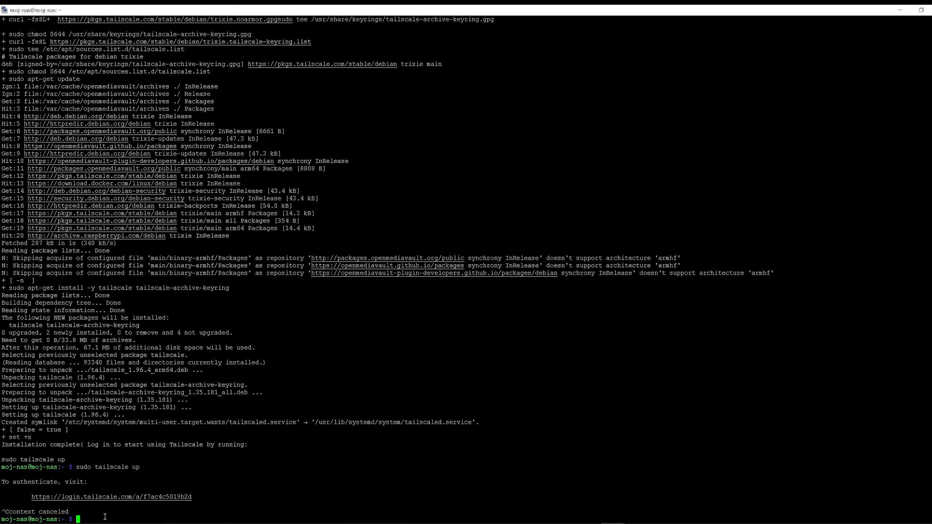
right_click(104, 519)
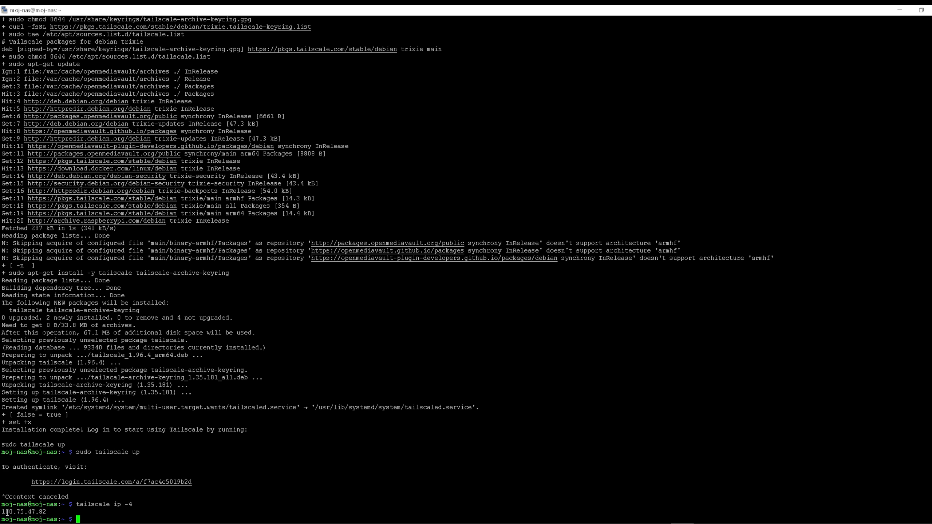
Highlight the NAS's Tailscale IPv4 address in the terminal output
left_click_drag(2, 513, 51, 512)
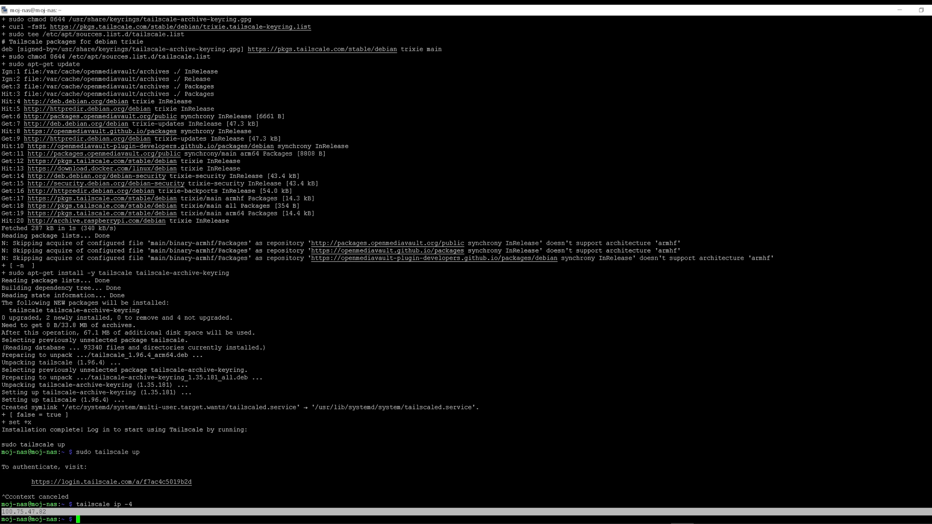
Switch to the Chrome browser, search for tailscale in a new tab and open the official Tailscale website
key("alt+Tab")
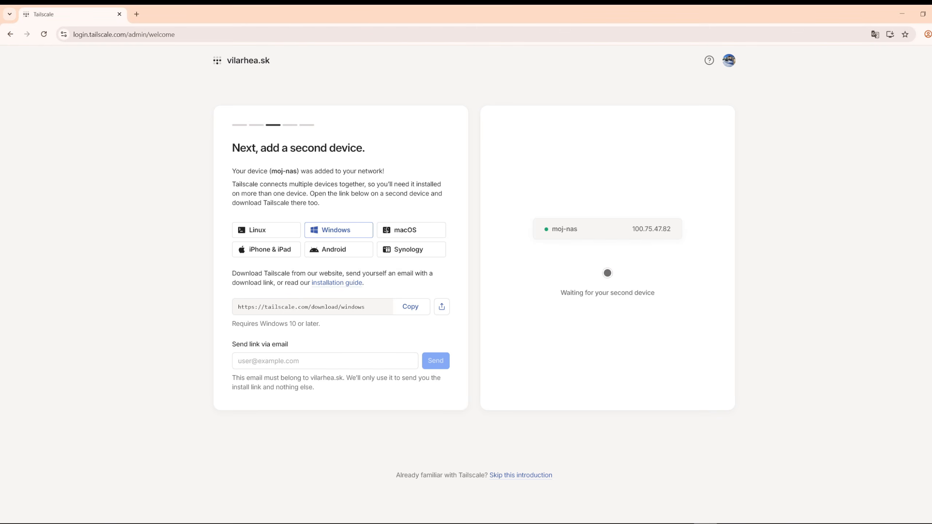
key("ctrl+t")
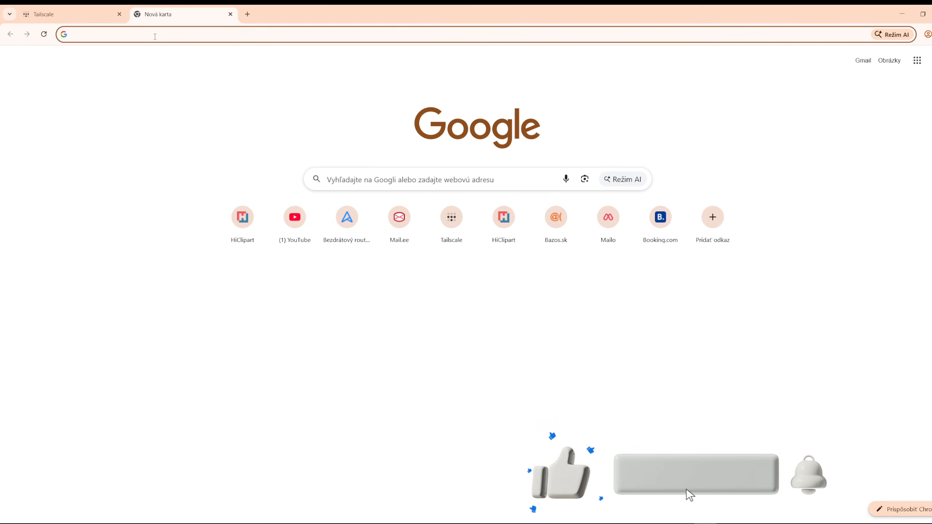
left_click(156, 33)
type("tai")
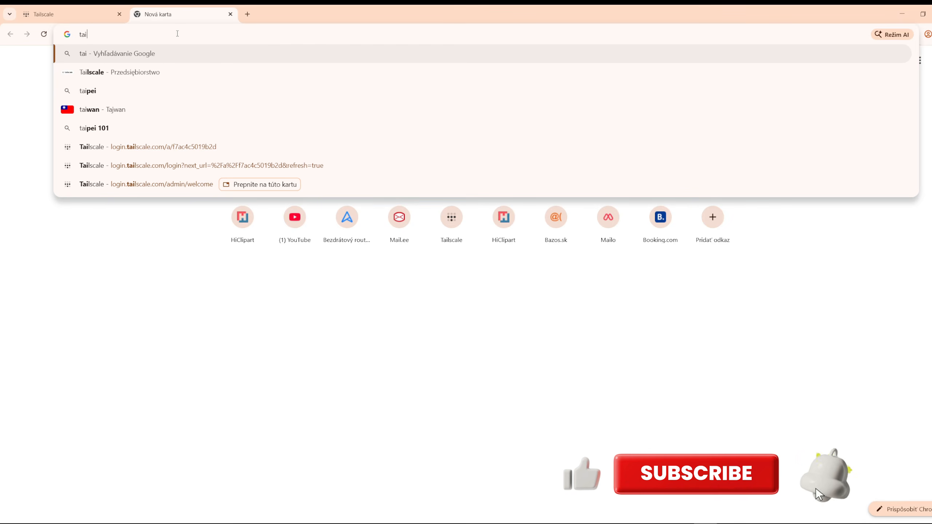
type("lscale")
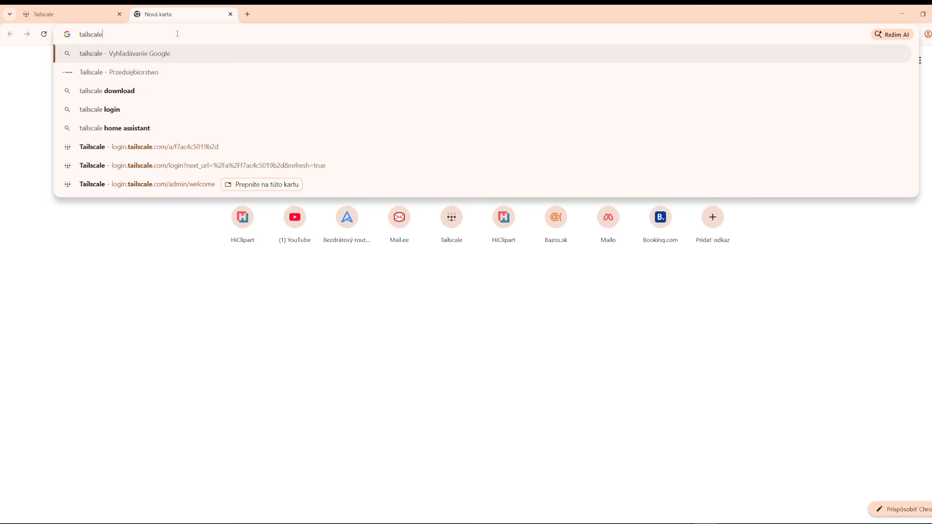
key("Return")
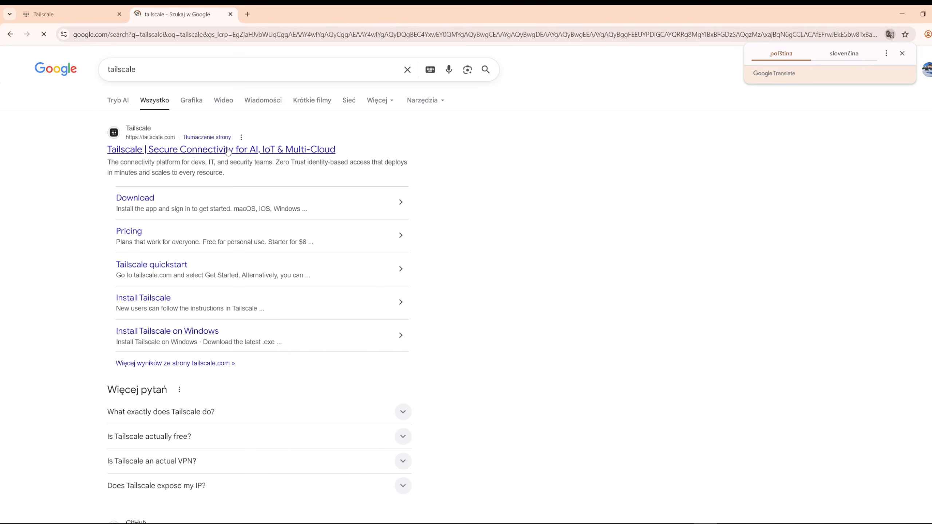
left_click(221, 150)
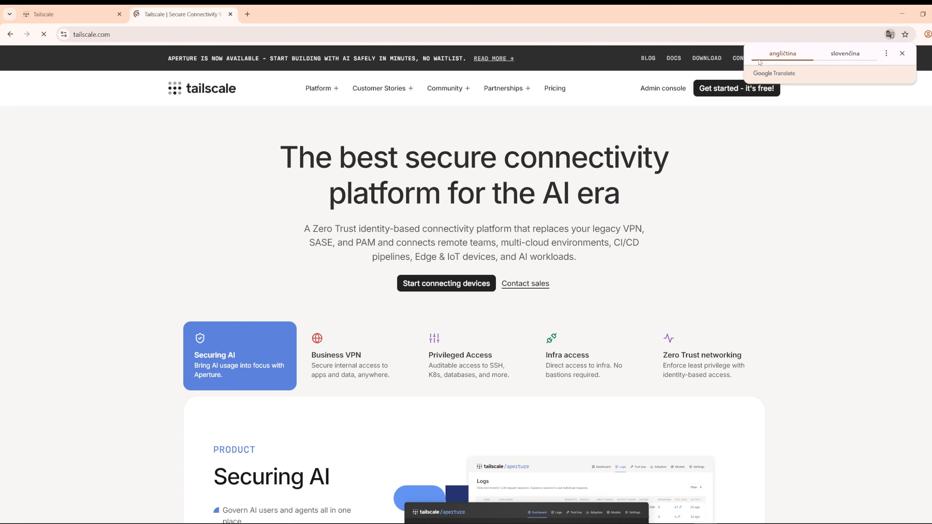
Translate the Tailscale website into Slovak and confirm the privacy choices
left_click(854, 55)
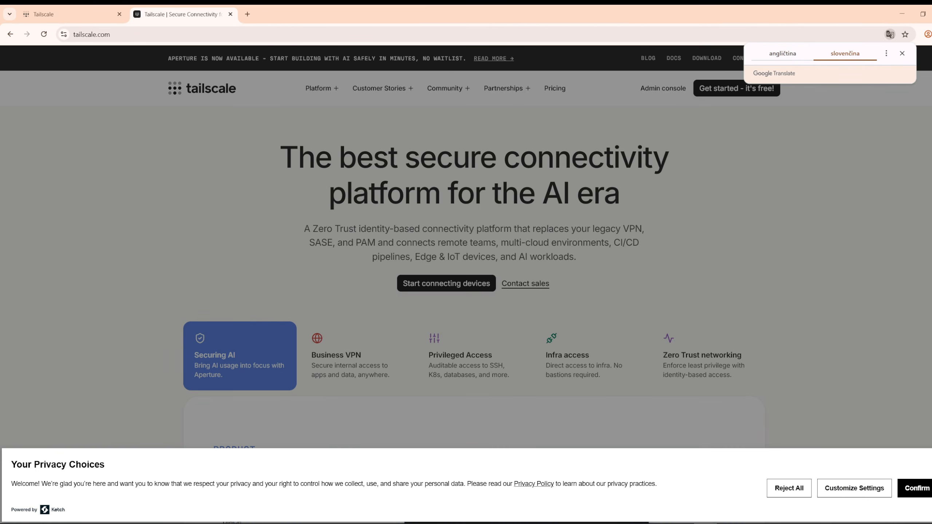
left_click(927, 489)
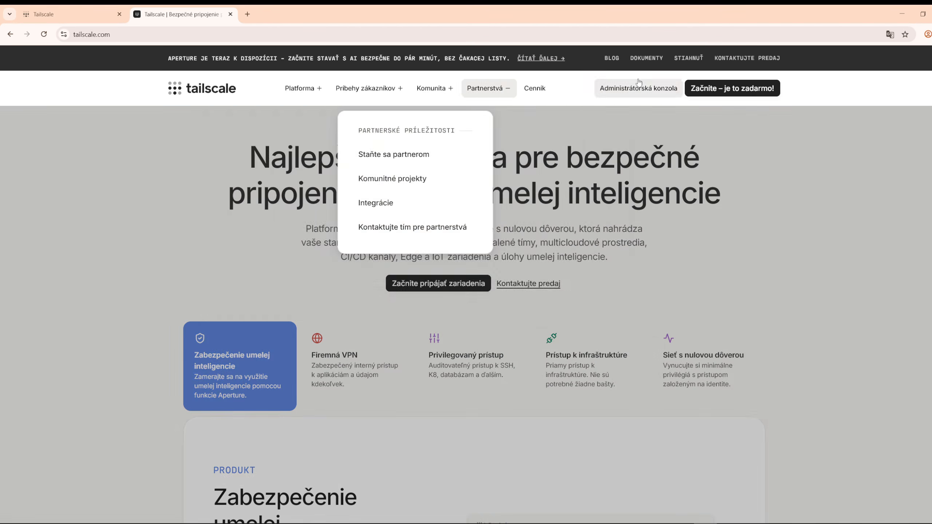
Open the Tailscale download page and download the installer for Windows
left_click(688, 58)
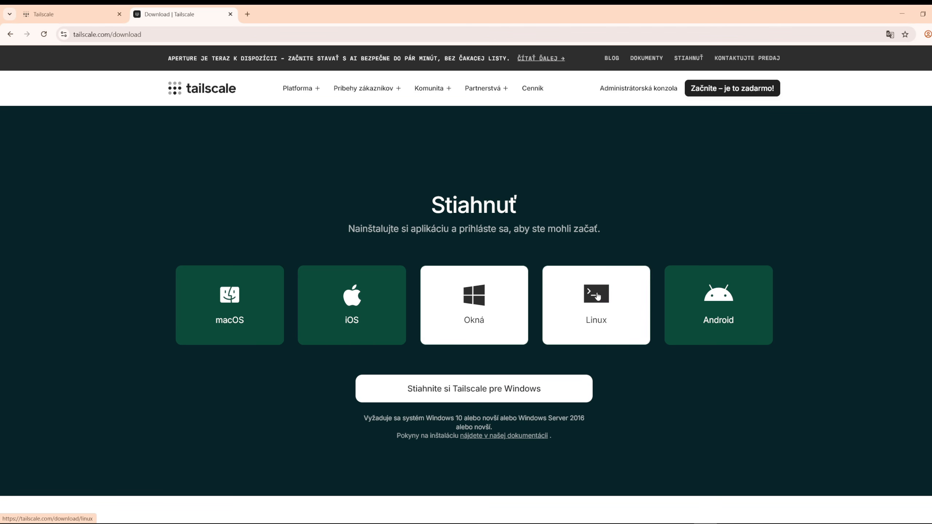
left_click(736, 313)
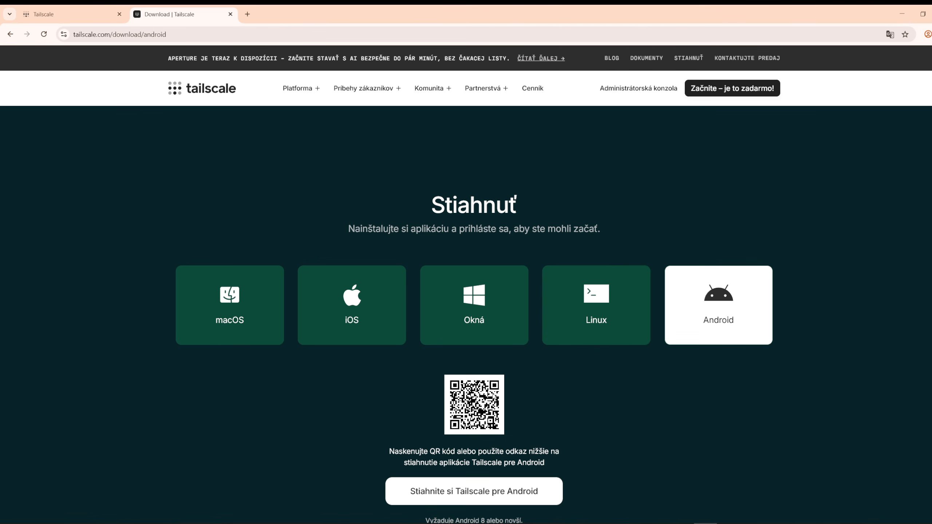
left_click(484, 305)
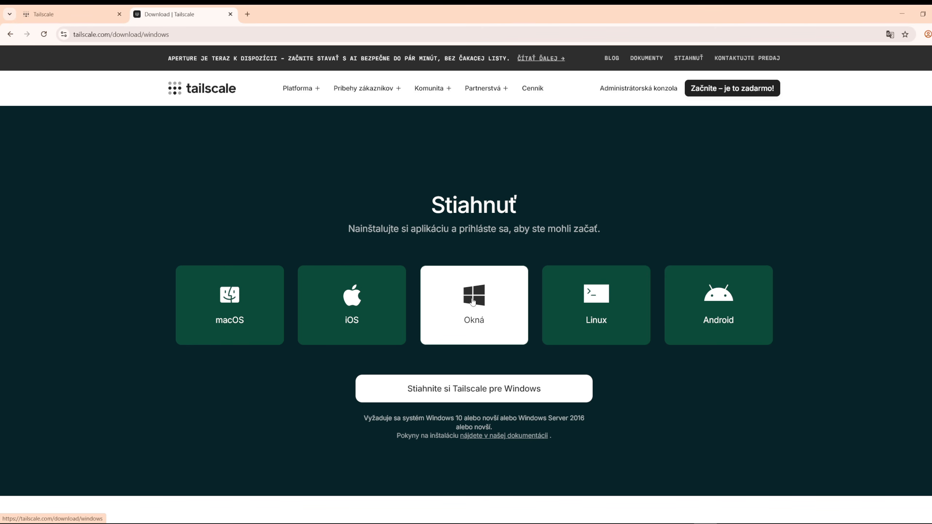
left_click(494, 392)
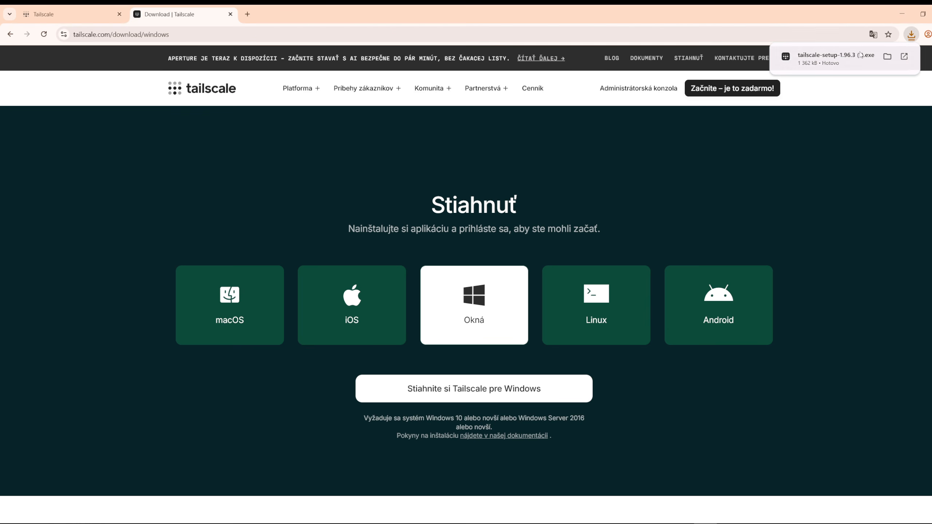
Run the downloaded Tailscale installer, accept the license terms and complete the installation with permission to change the device
left_click(659, 523)
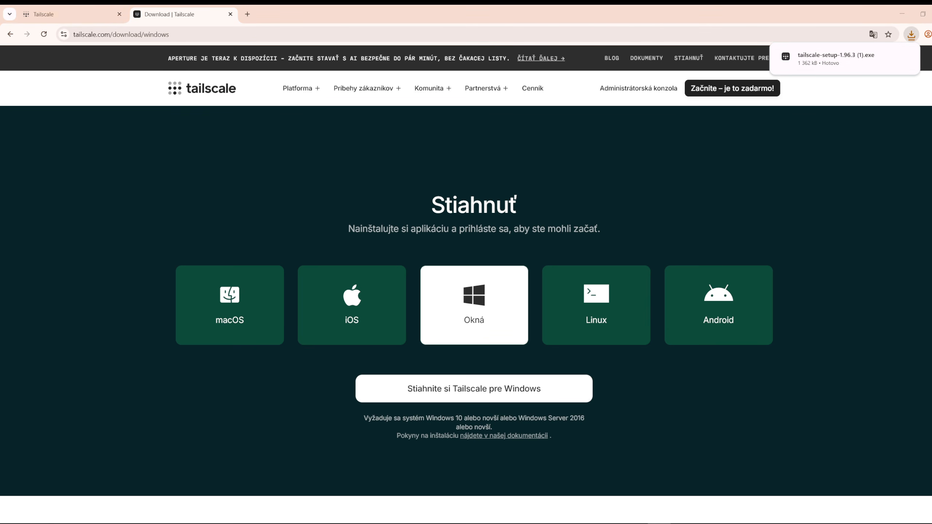
left_click(821, 61)
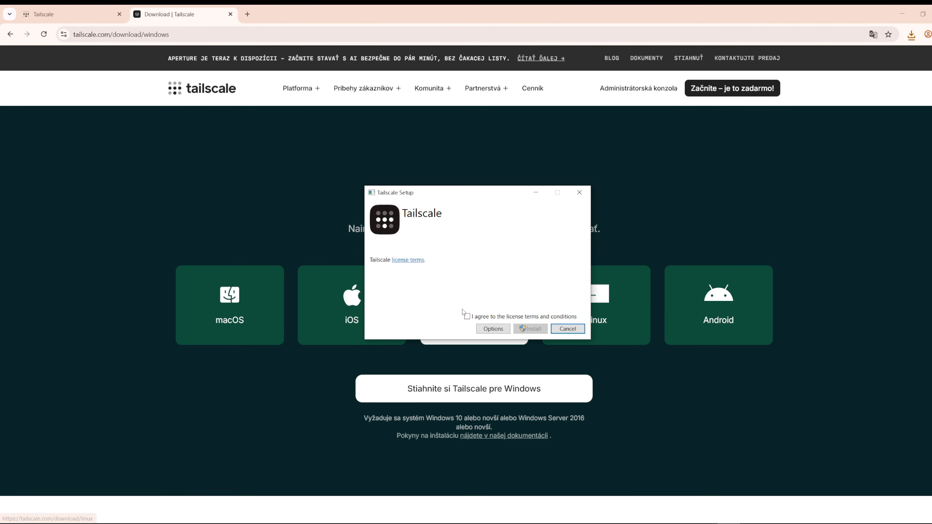
left_click(468, 316)
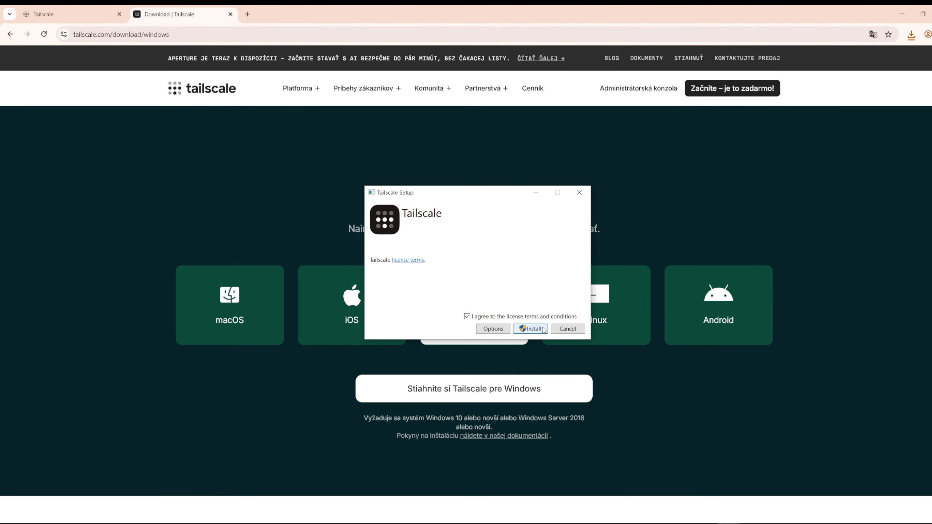
left_click(543, 331)
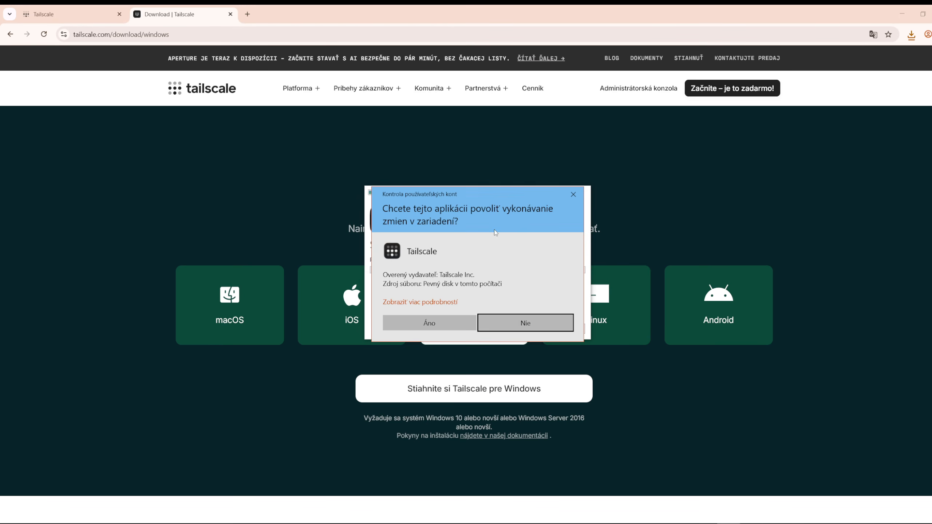
left_click(433, 321)
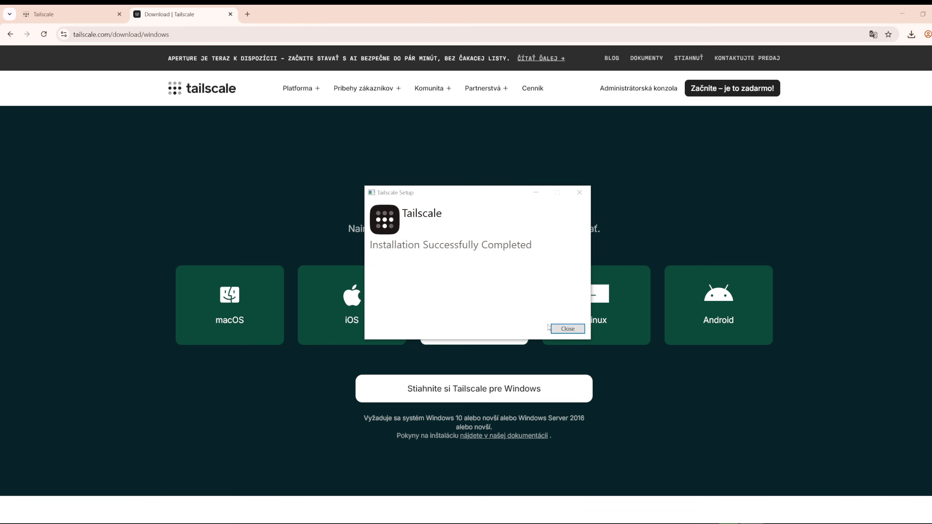
left_click(567, 329)
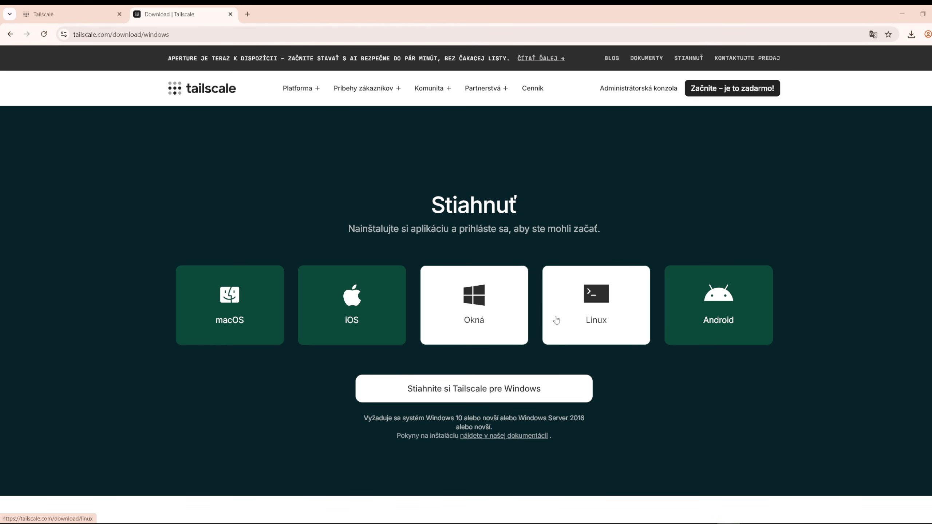
Get started in the Tailscale client, sign in with the existing Google account and connect the device RHEA-PC to the tailnet
left_click_drag(477, 142, 445, 147)
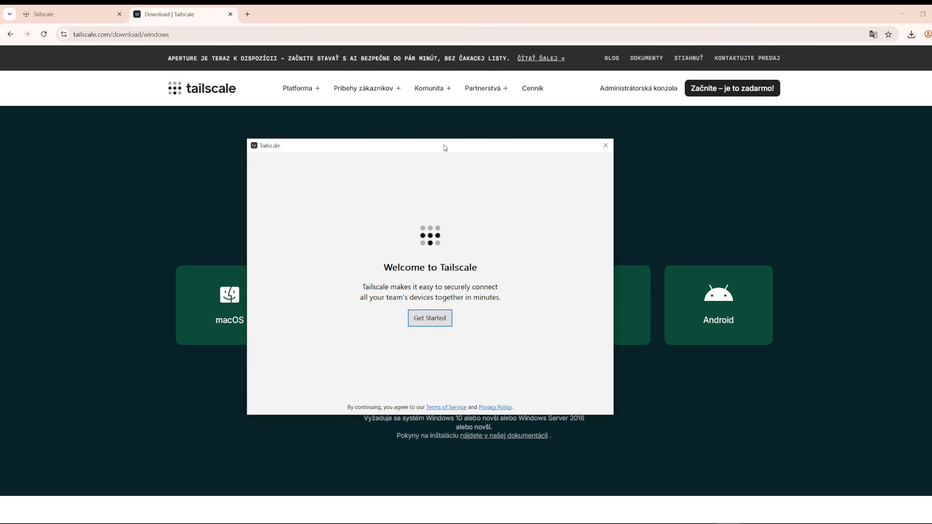
left_click(429, 321)
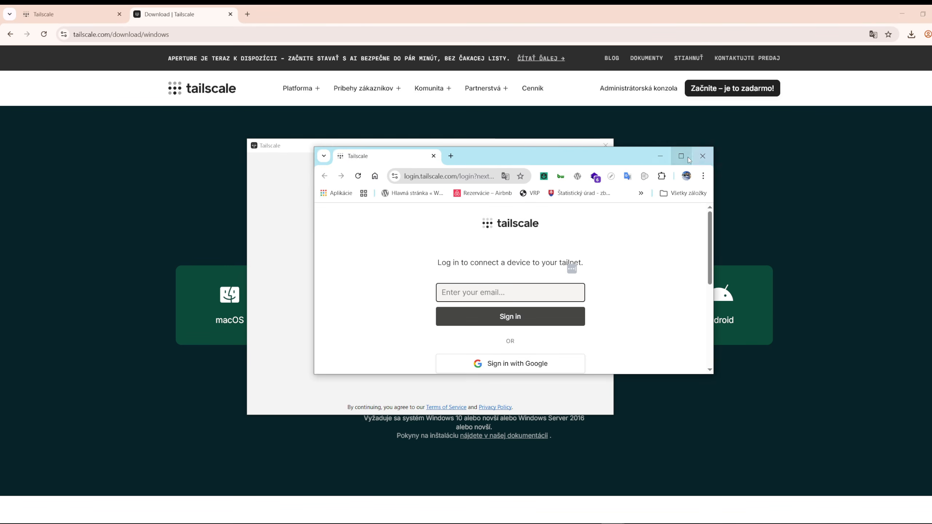
left_click(681, 156)
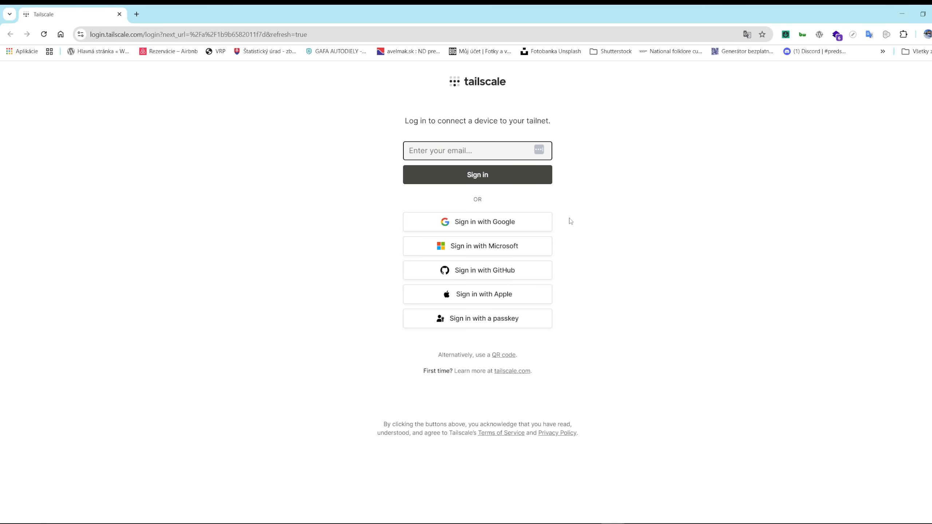
left_click(474, 224)
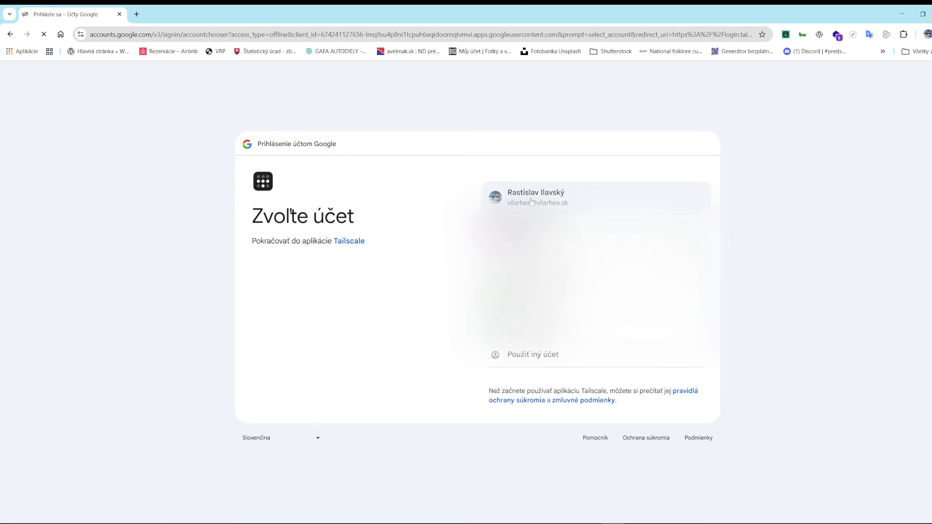
left_click(532, 201)
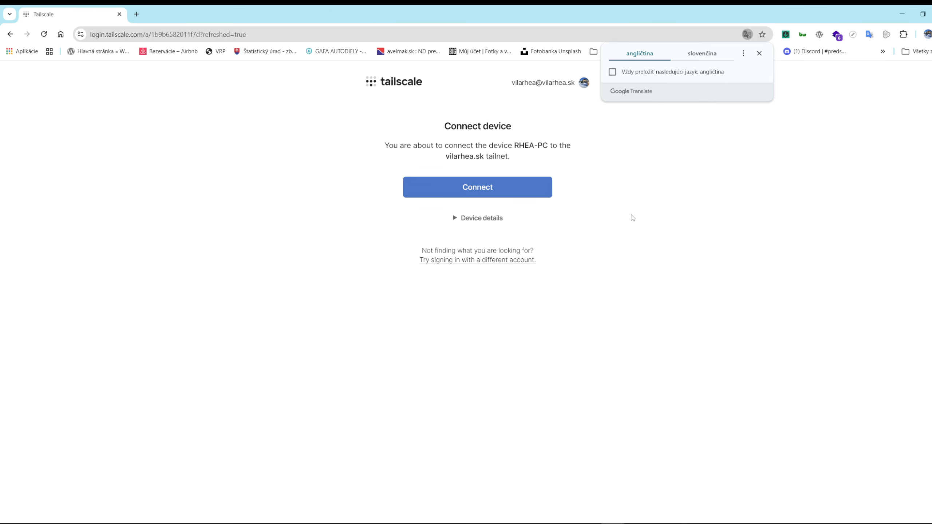
left_click(483, 190)
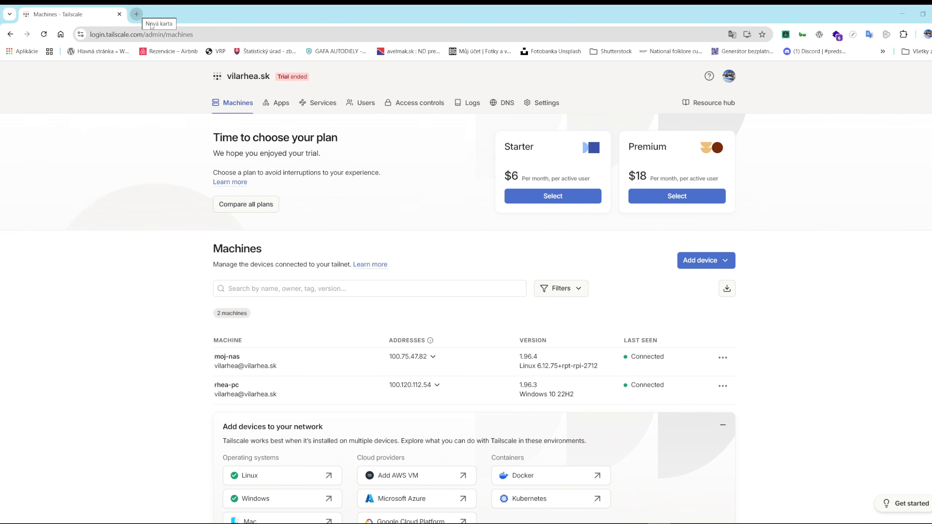
Copy the moj-nas machine's IPv4 address from the Tailscale machine list and open that address in a new browser tab
left_click(434, 359)
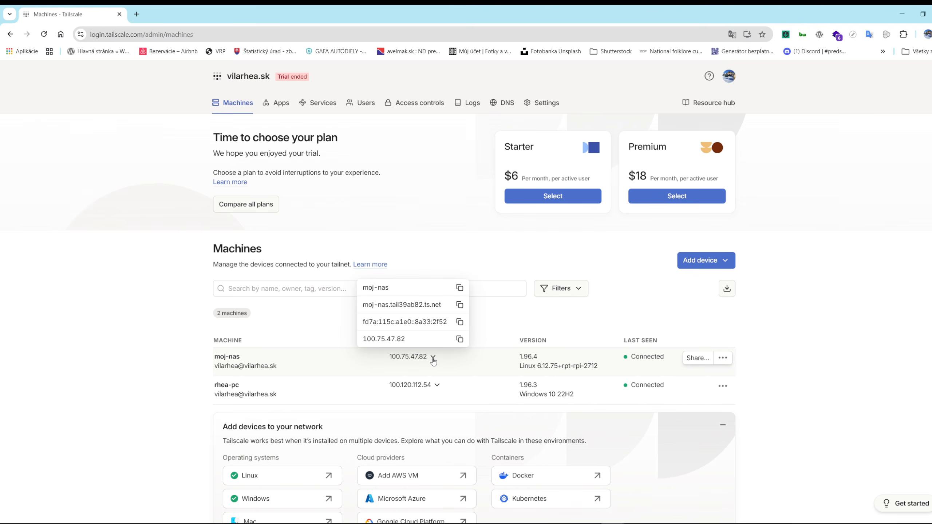
left_click(461, 340)
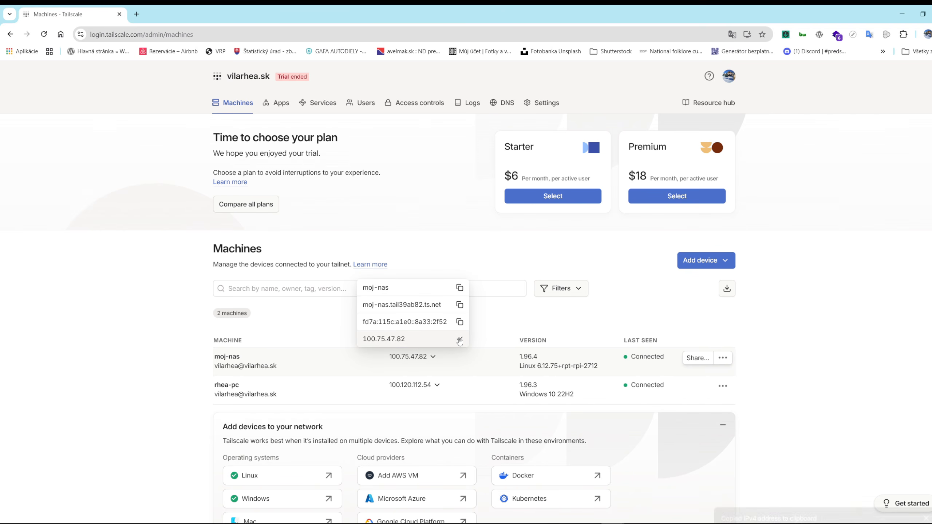
left_click(136, 15)
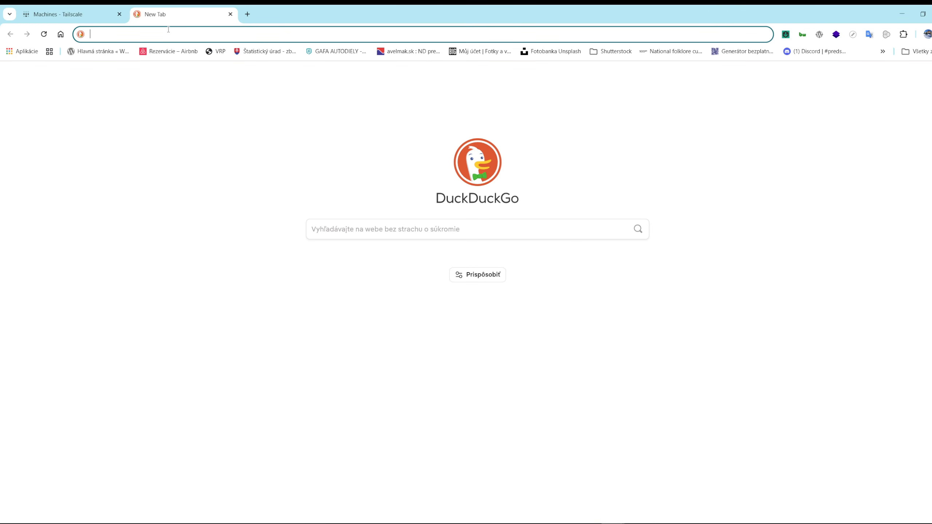
key("ctrl+v")
key("Return")
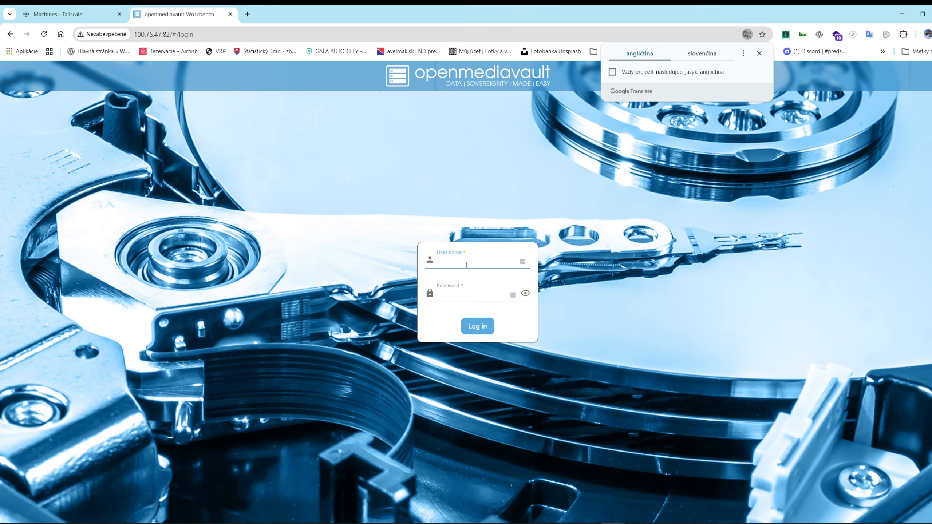
Log in to openmediavault with the user name admin and the account password
left_click(462, 261)
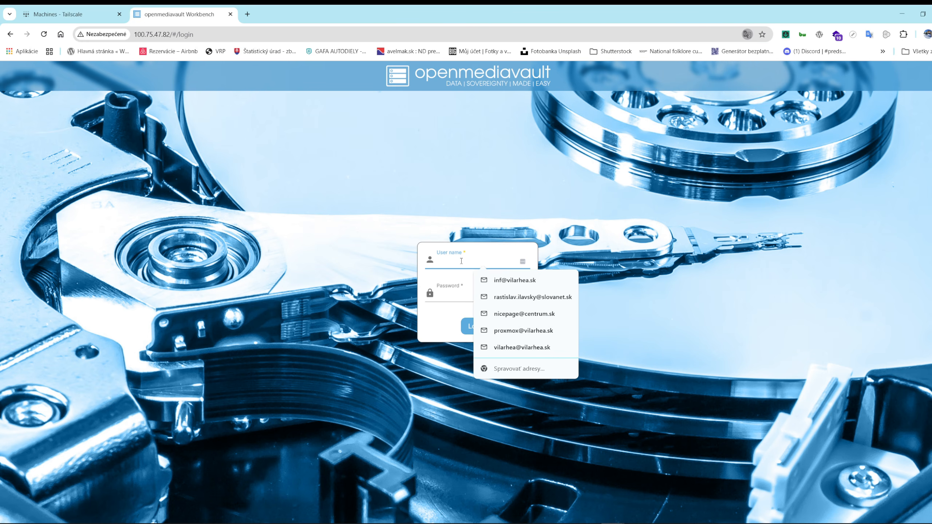
type("admin")
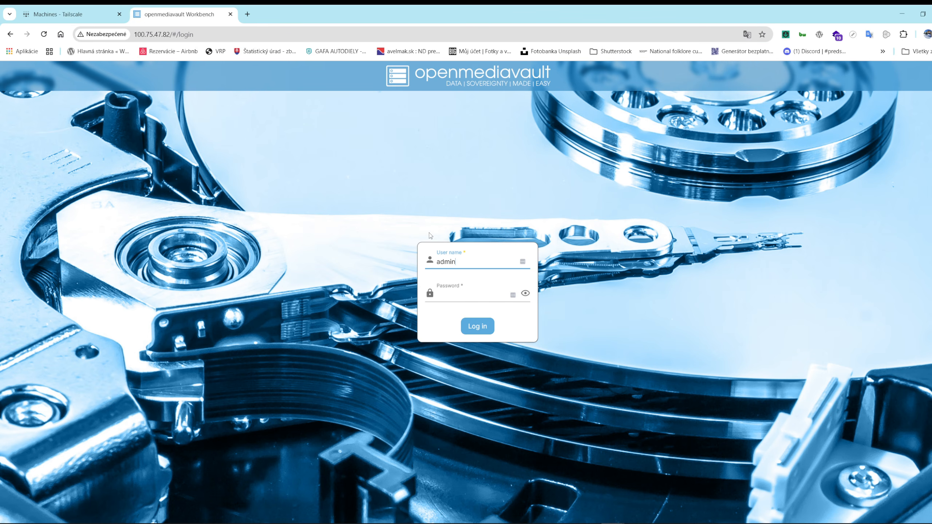
left_click(456, 294)
type("a")
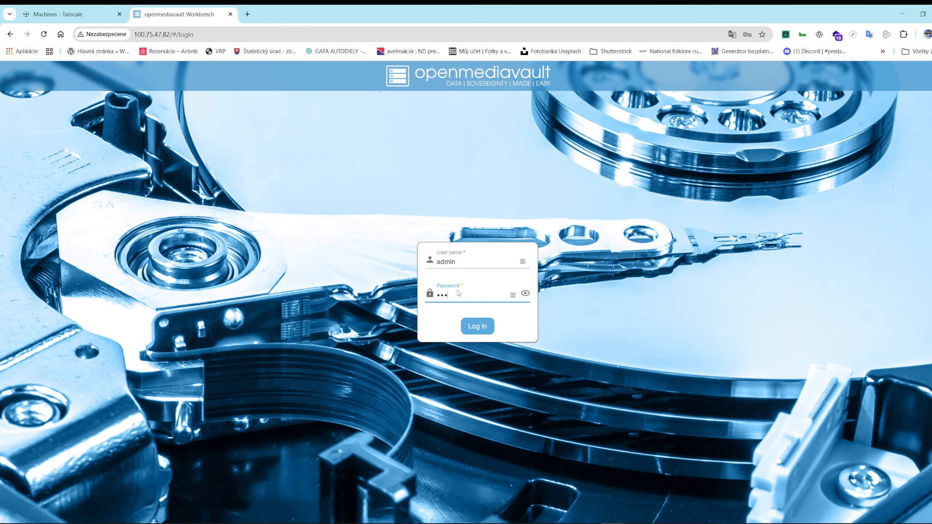
left_click(478, 328)
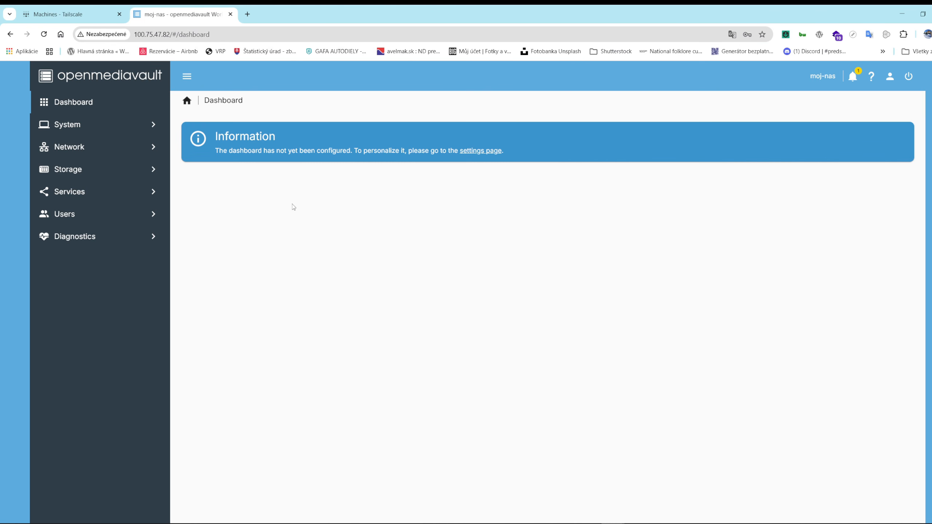
Open the Compose files list among the openmediavault services to view the NAS's containers
left_click(84, 170)
left_click(89, 286)
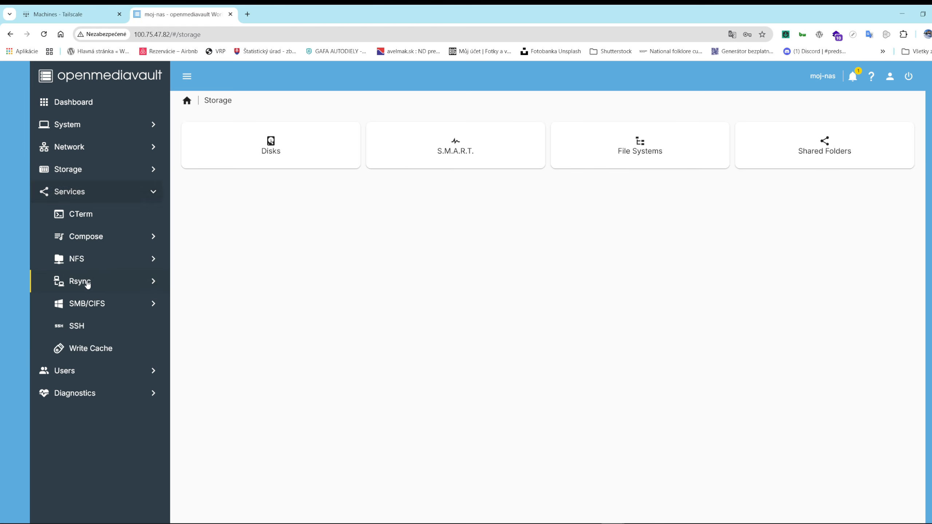
left_click(97, 237)
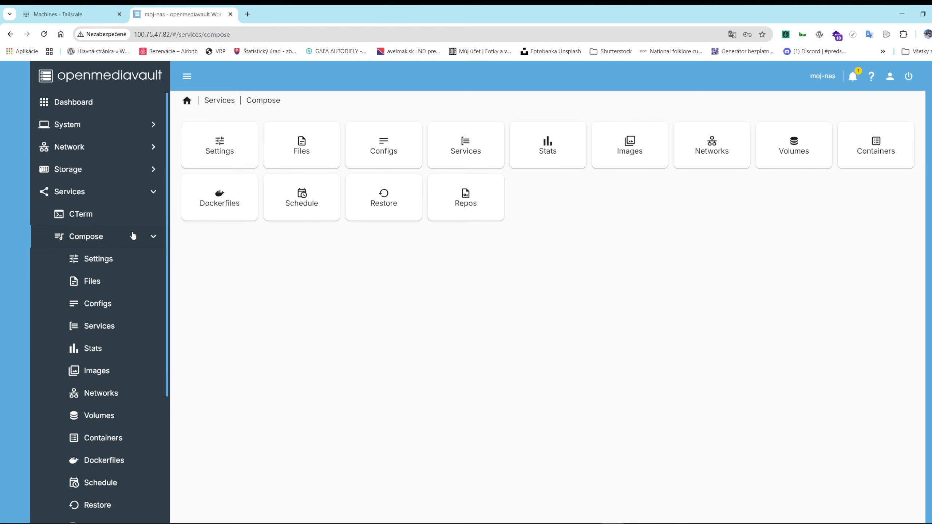
left_click(307, 148)
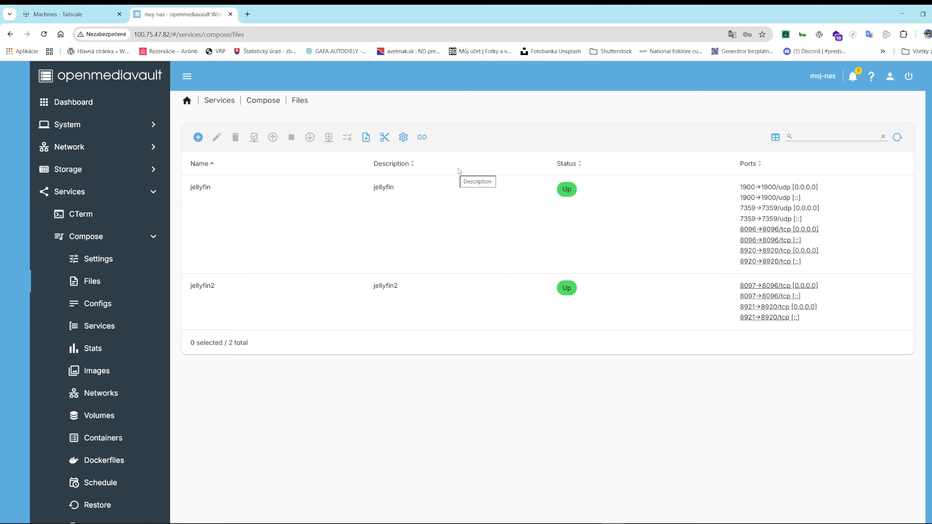
Show the openmediavault power options for the NAS
left_click(910, 79)
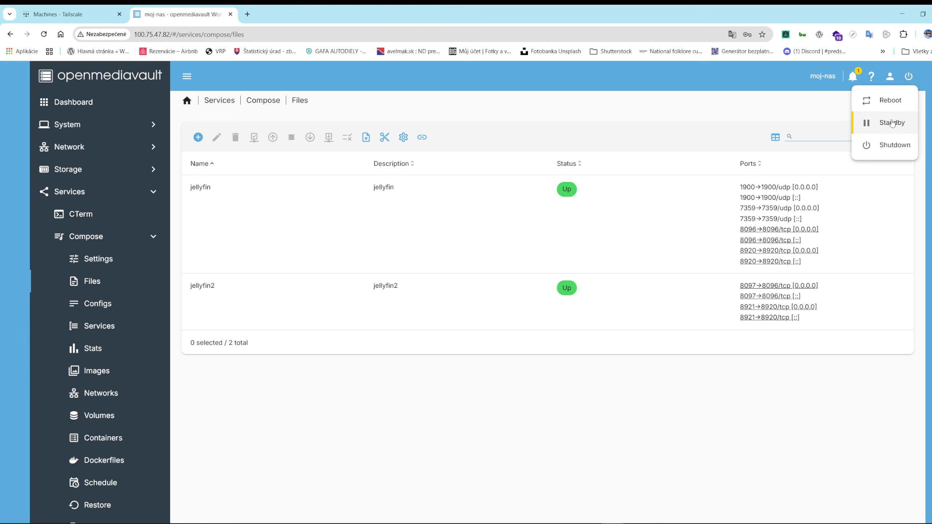
Copy moj-nas's IPv4 address from the Tailscale machine list and open it with port 8096 in a new browser tab
left_click(248, 15)
key("ctrl+v")
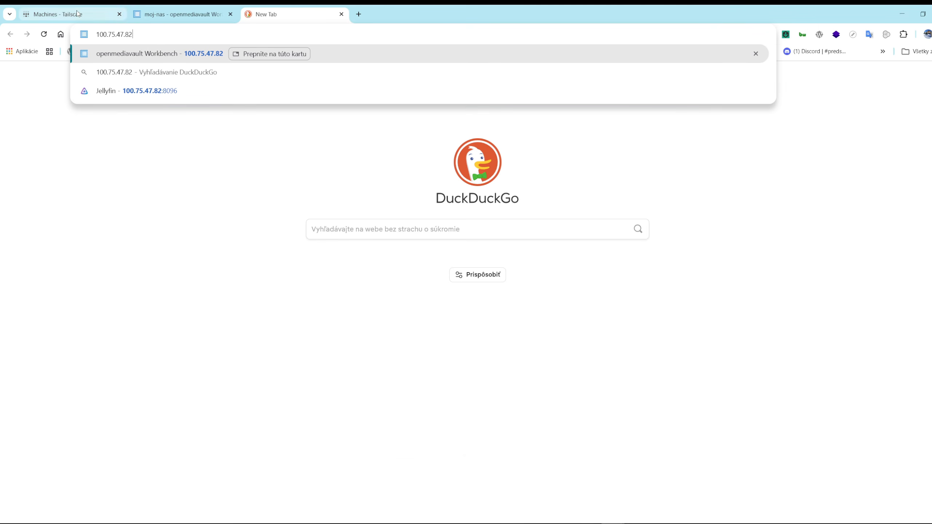
left_click(57, 13)
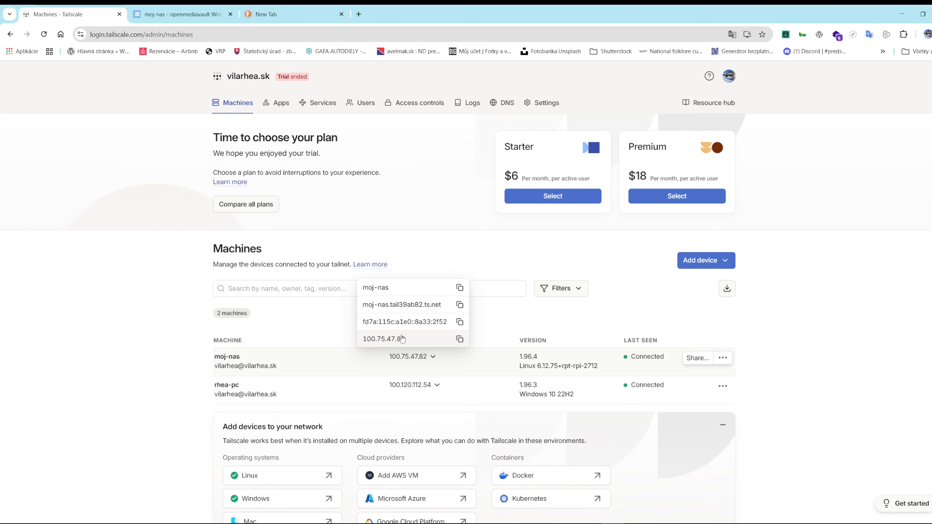
left_click(460, 340)
left_click(278, 18)
left_click(160, 32)
key("ctrl+v")
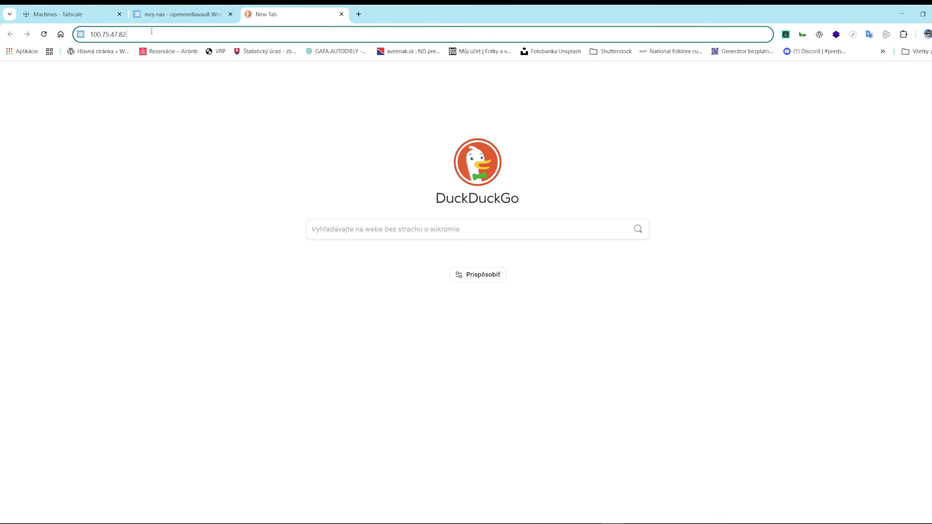
type(":80")
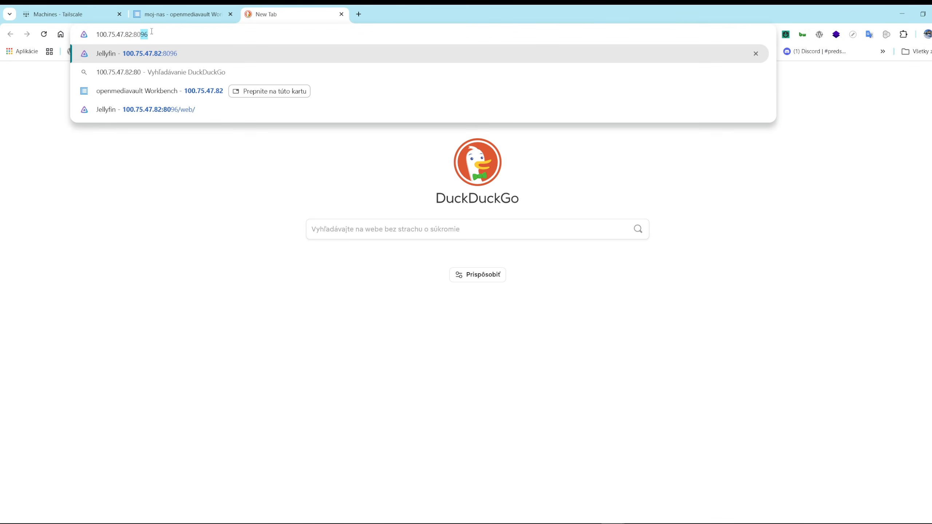
type("96")
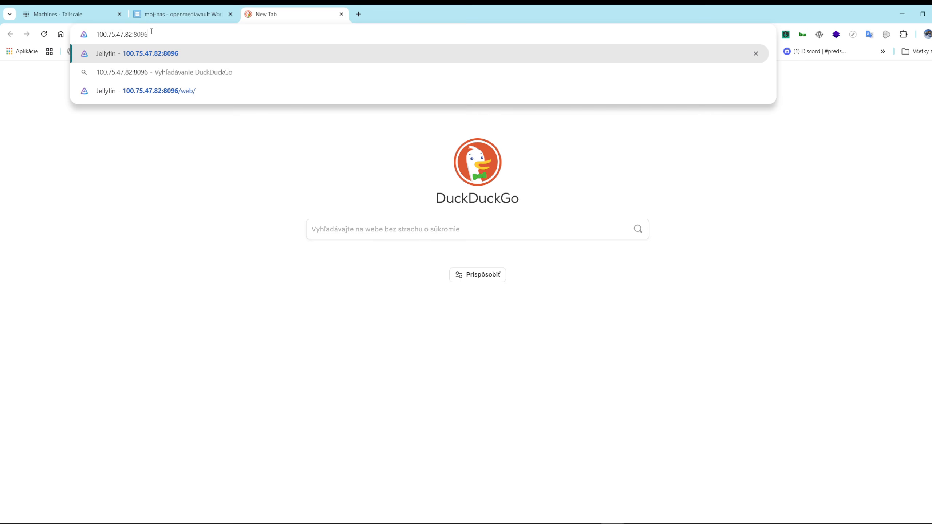
key("Return")
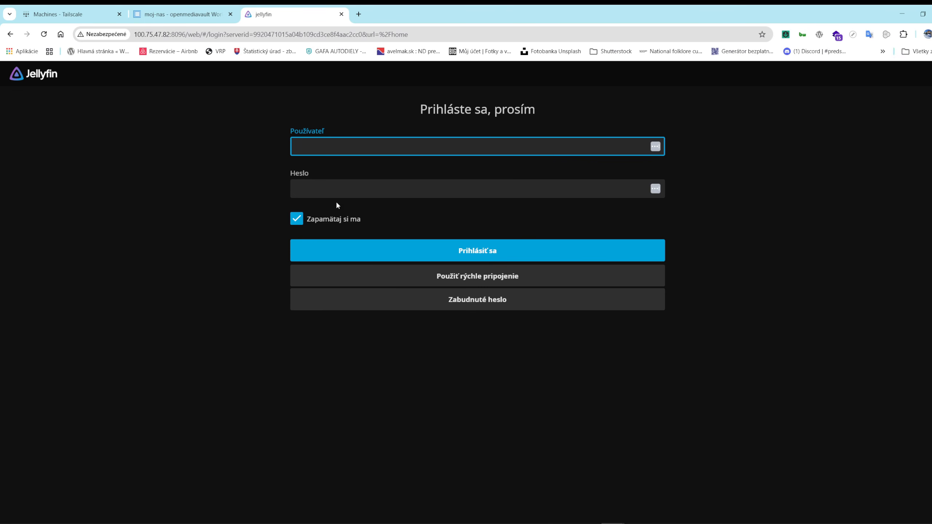
Log in to Jellyfin with the account's user name and password, and decline saving the password in the browser
left_click(321, 146)
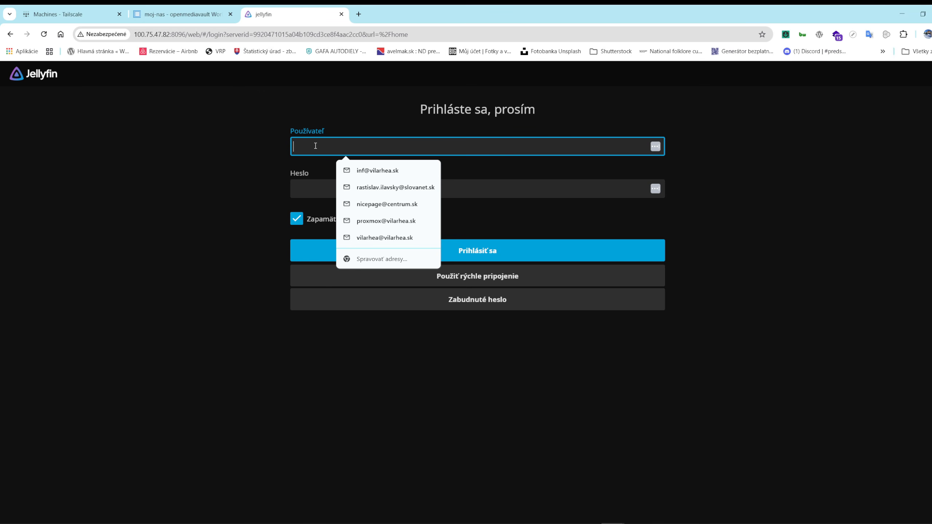
type("rasto")
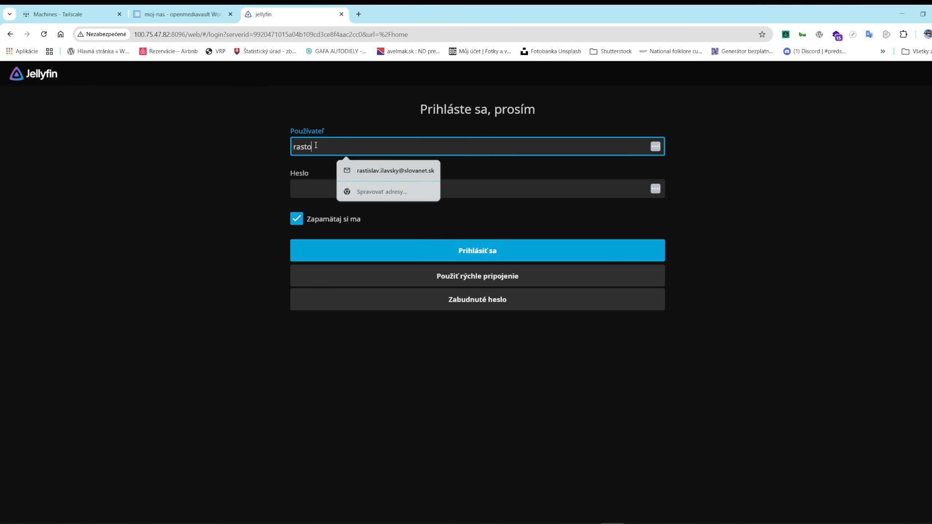
left_click(308, 188)
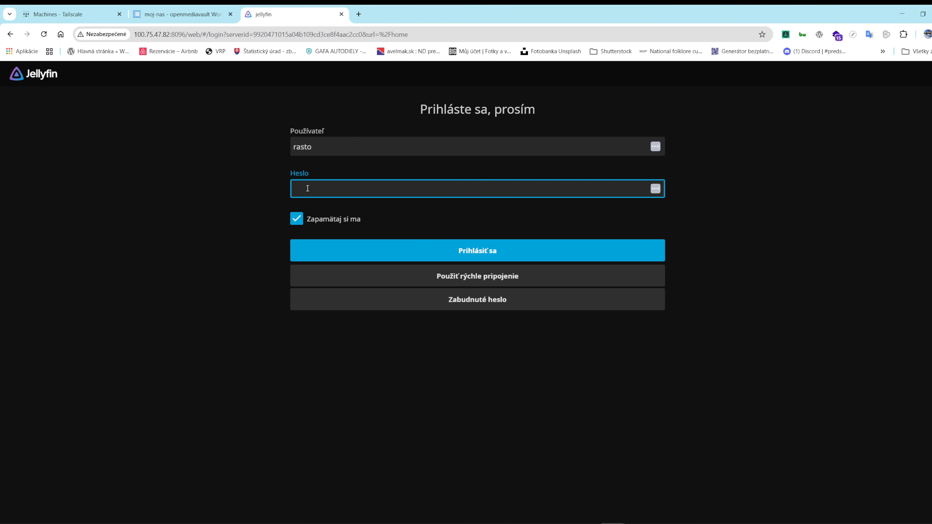
type("•••••")
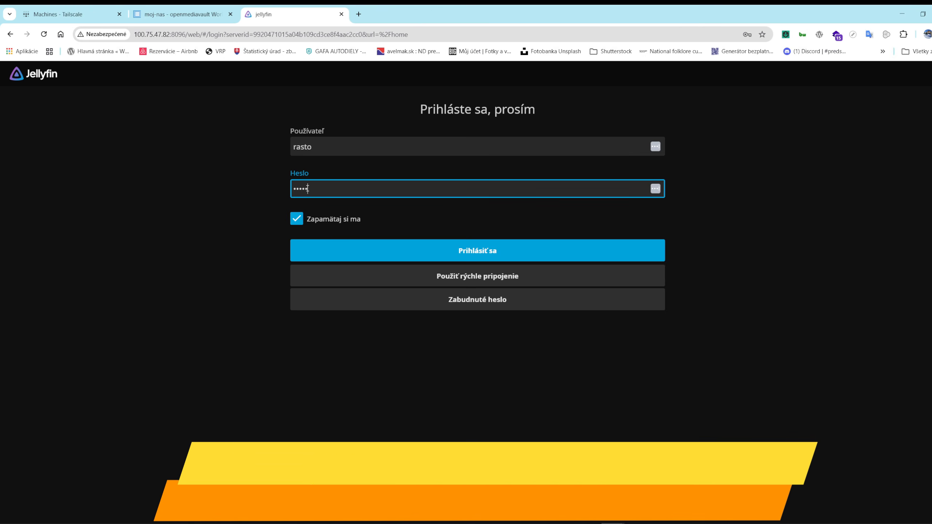
type("•••")
key("Return")
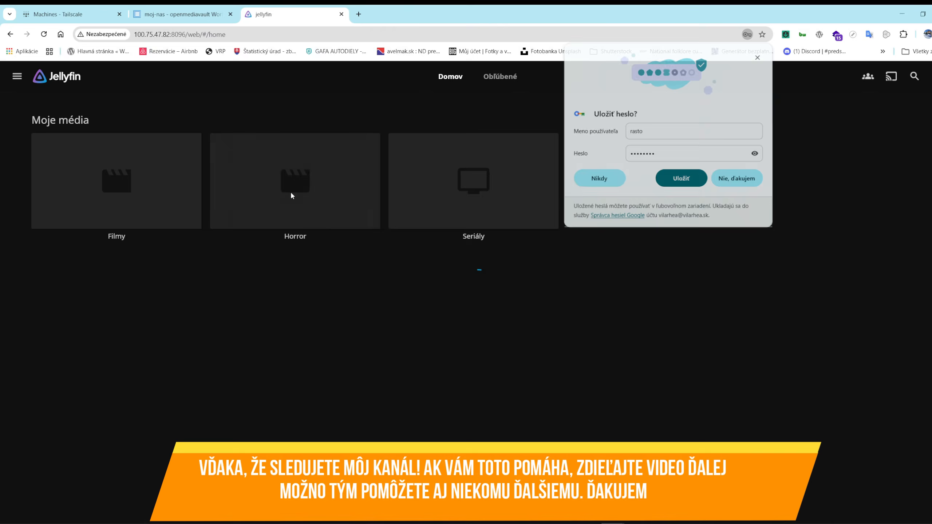
left_click(747, 180)
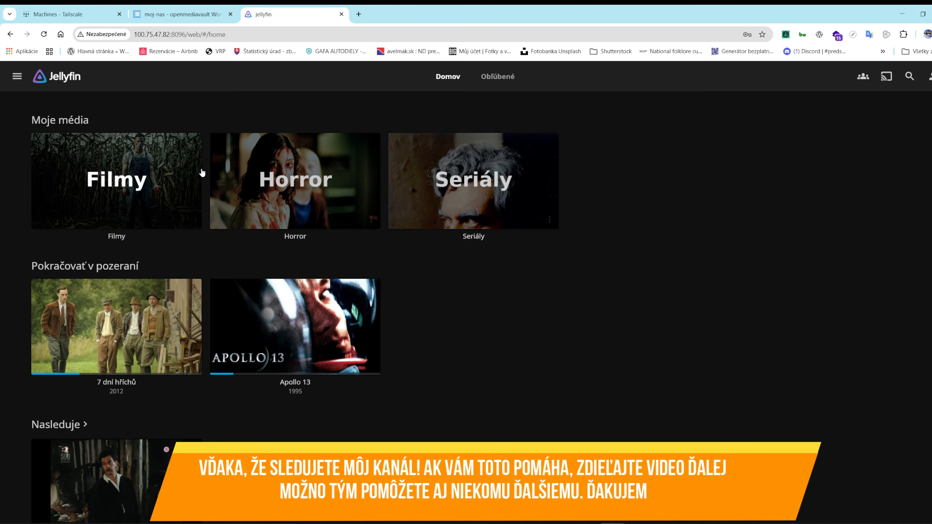
Play Apollo 13 from the Filmy library and skip a little further ahead in the film
left_click(200, 213)
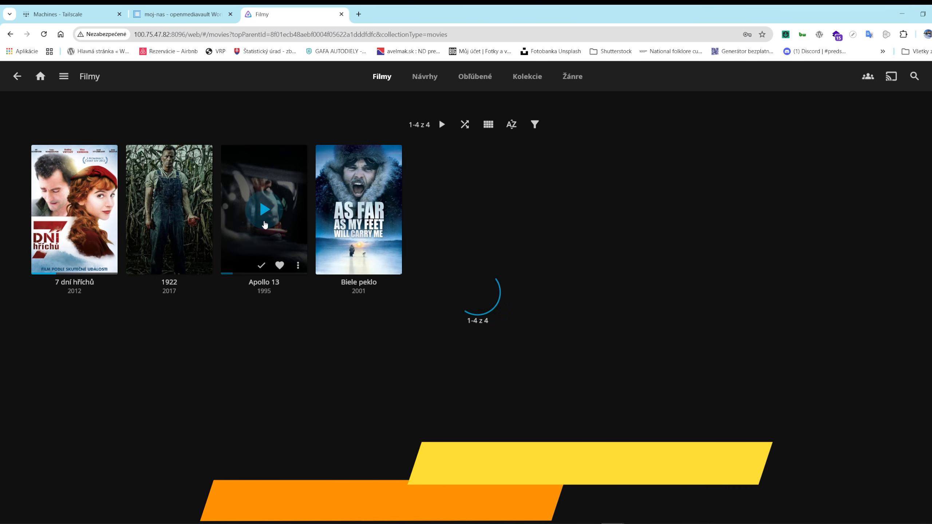
left_click(265, 222)
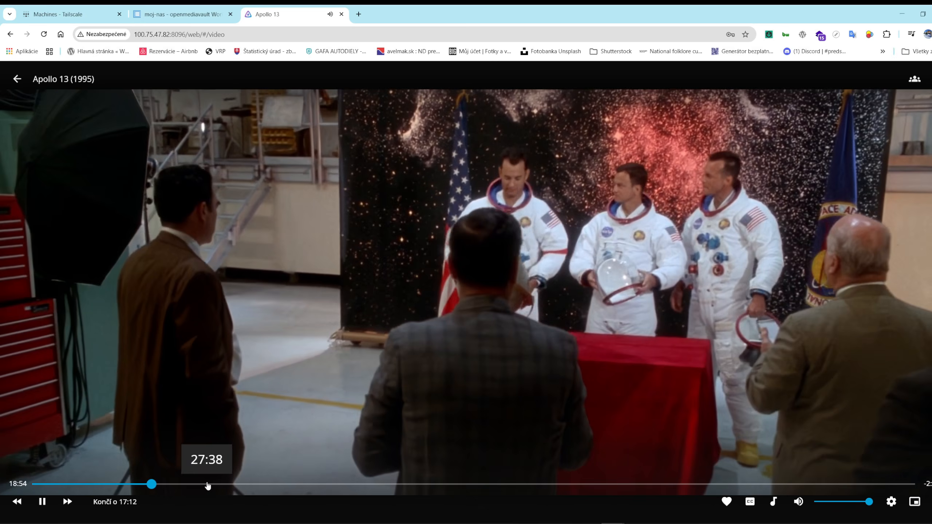
left_click(207, 485)
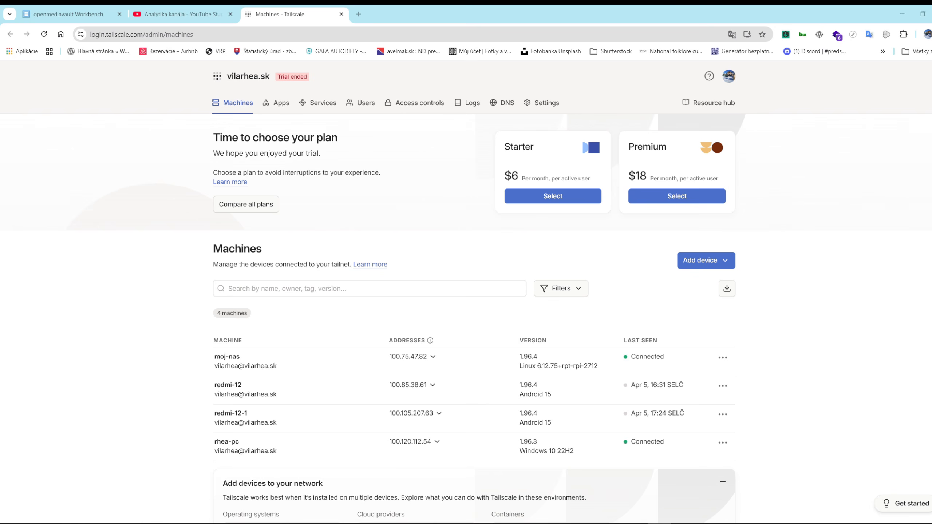
Show moj-nas's addresses in the Tailscale machine list and examine the tailnet's DNS settings down to the MagicDNS section
left_click(433, 357)
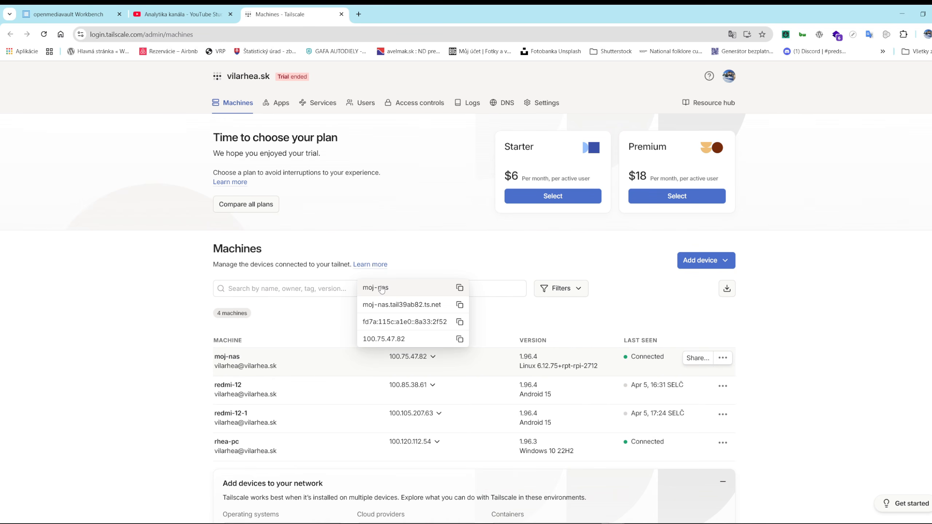
left_click(508, 104)
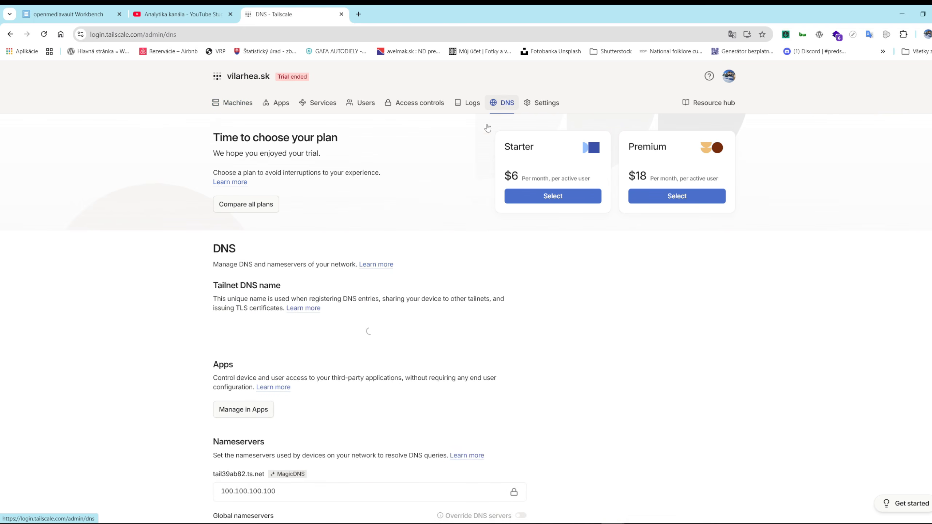
scroll(358, 323, "down", 10)
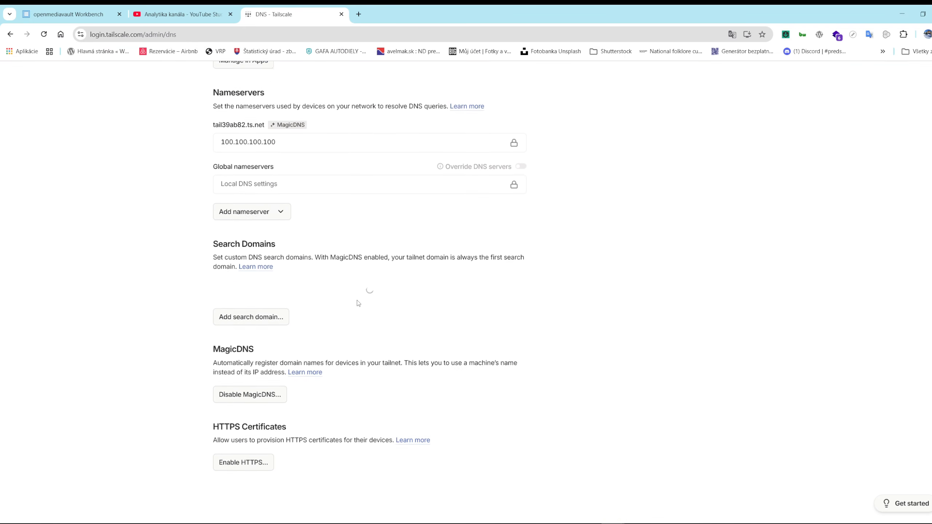
scroll(359, 304, "down", 1)
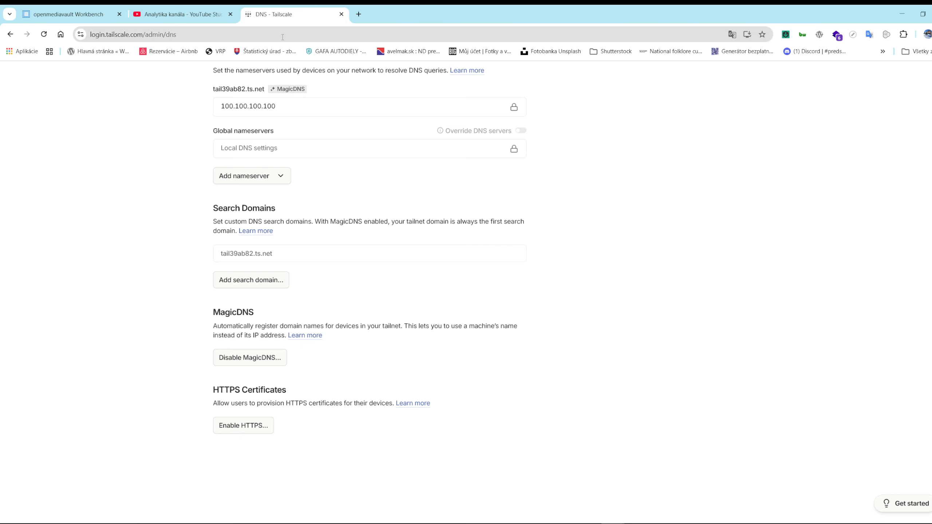
scroll(620, 264, "up", 5)
scroll(514, 325, "down", 4)
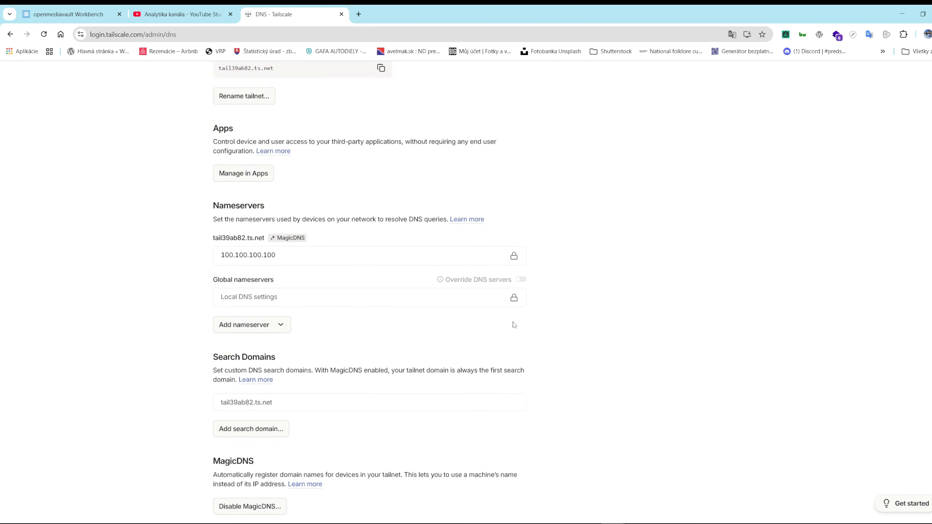
scroll(302, 374, "down", 1)
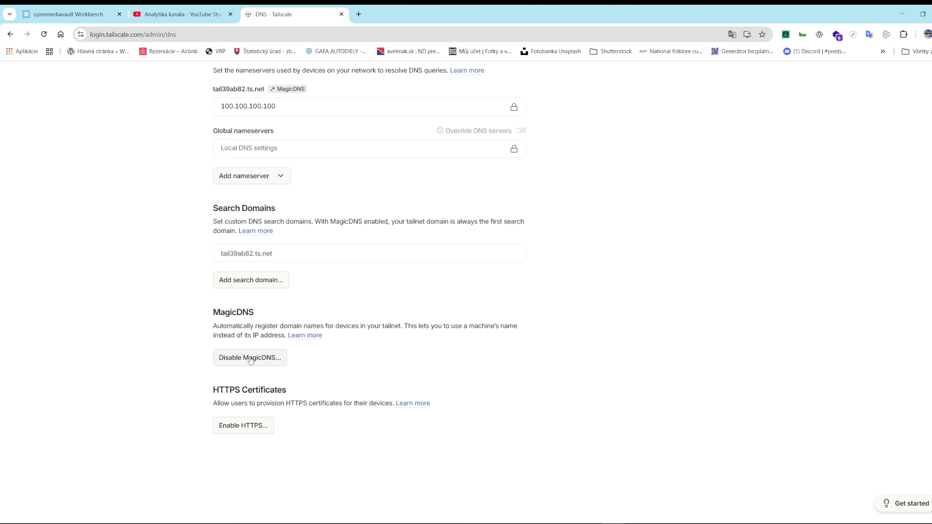
Disable MagicDNS for the tailnet and check which addresses the machine list offers for moj-nas
left_click(253, 359)
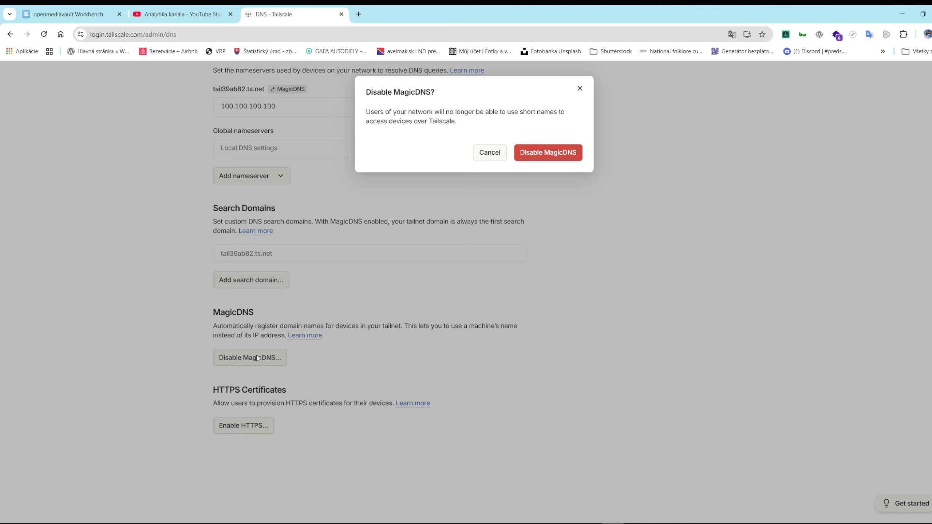
left_click(549, 157)
scroll(605, 292, "up", 10)
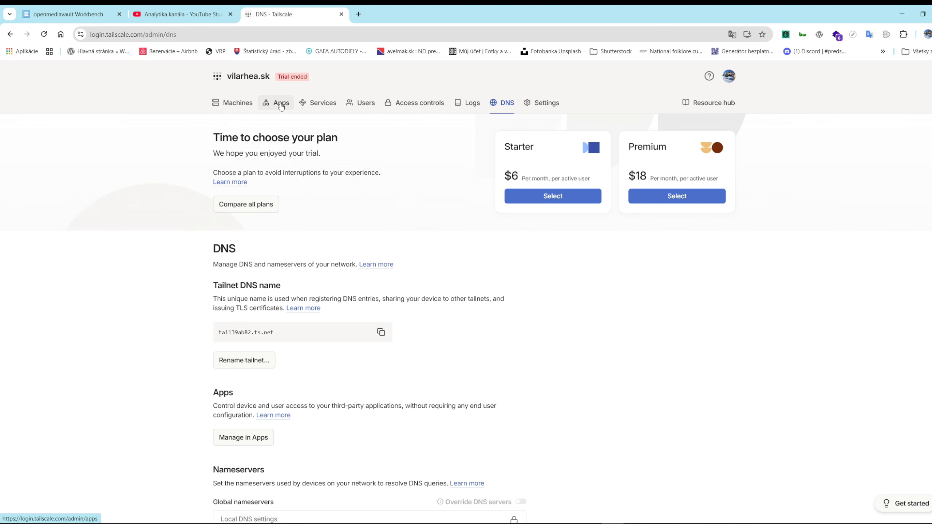
left_click(238, 103)
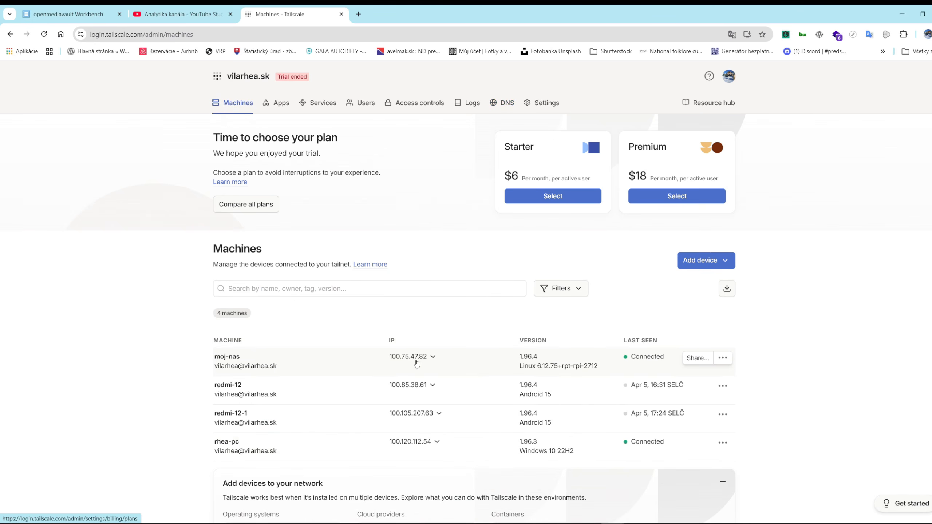
left_click(433, 358)
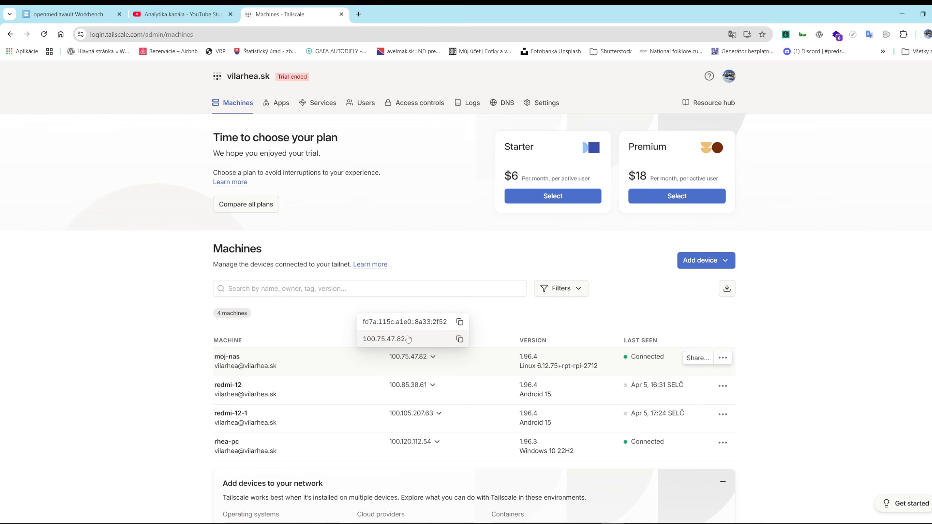
Enable MagicDNS in the tailnet's DNS settings
left_click(505, 105)
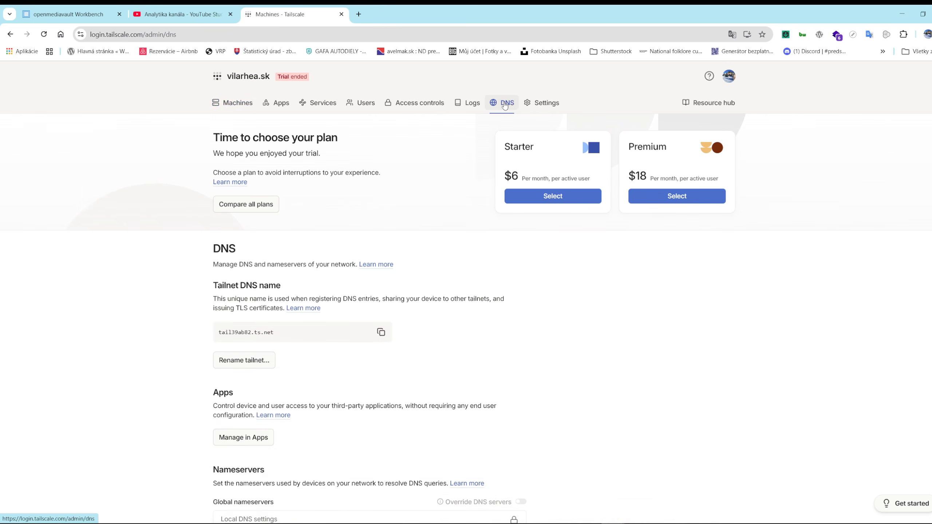
scroll(315, 330, "down", 8)
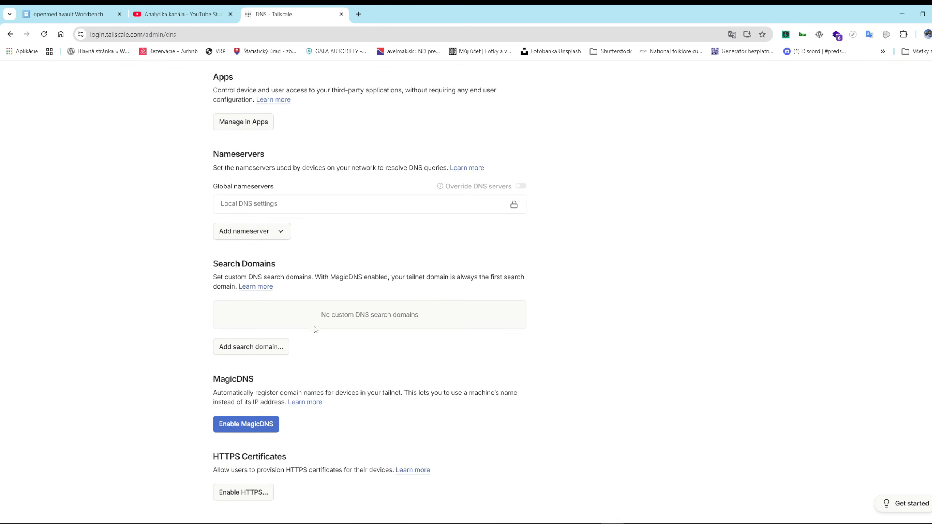
scroll(315, 330, "down", 2)
left_click(255, 357)
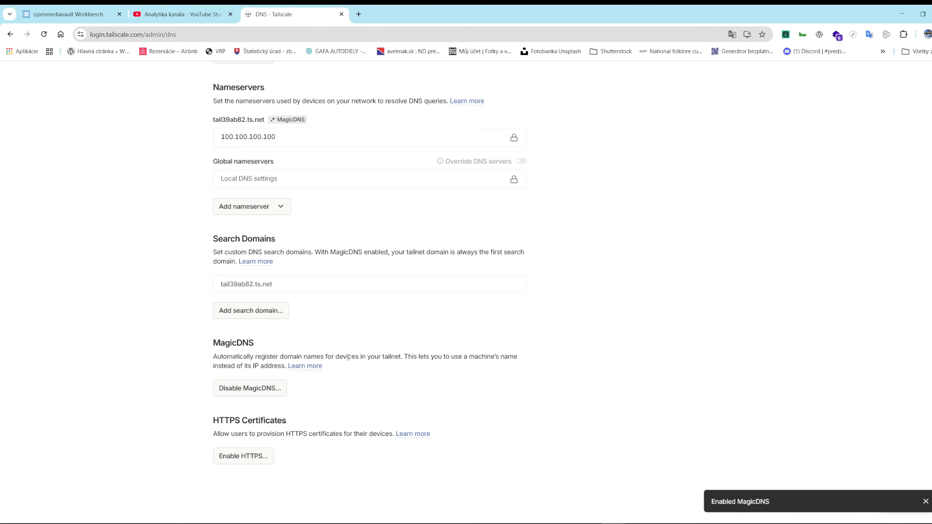
Copy moj-nas's short MagicDNS name from its addresses in the Tailscale machine list and close the YouTube Studio page
scroll(557, 361, "up", 10)
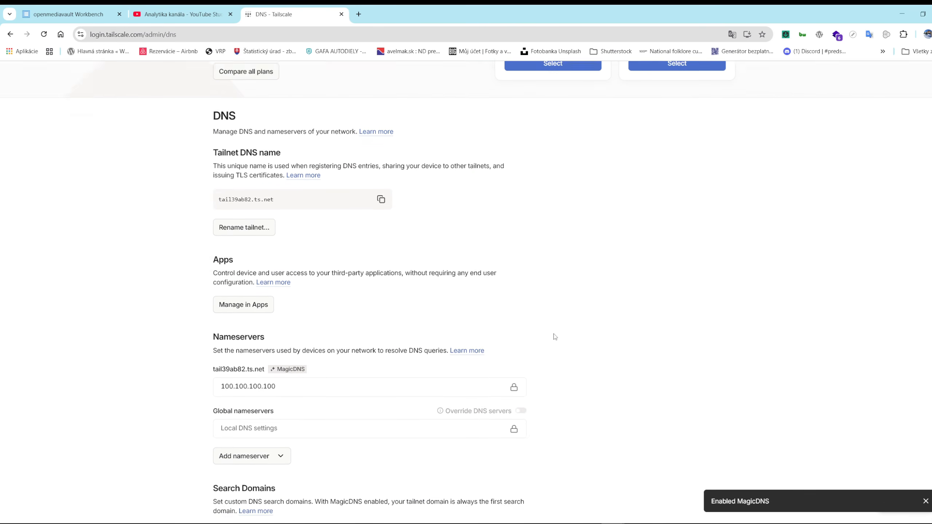
left_click(238, 103)
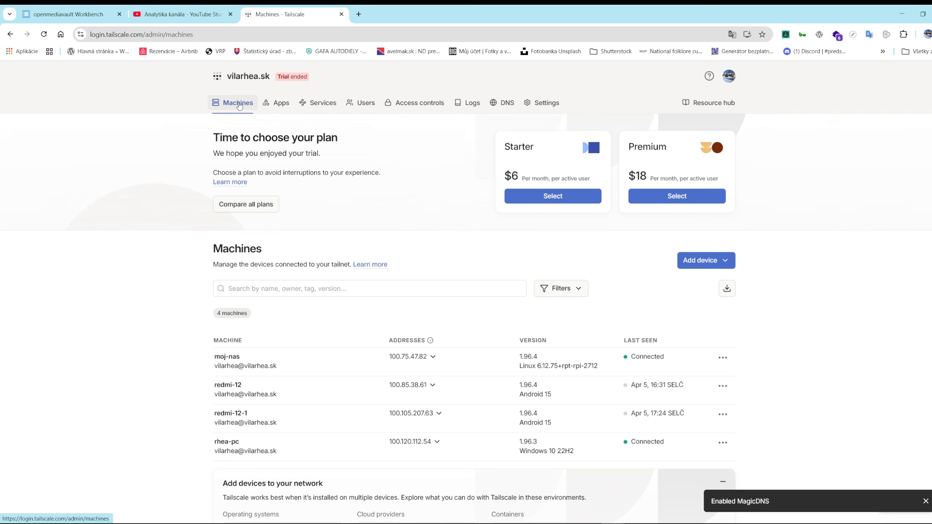
left_click(434, 357)
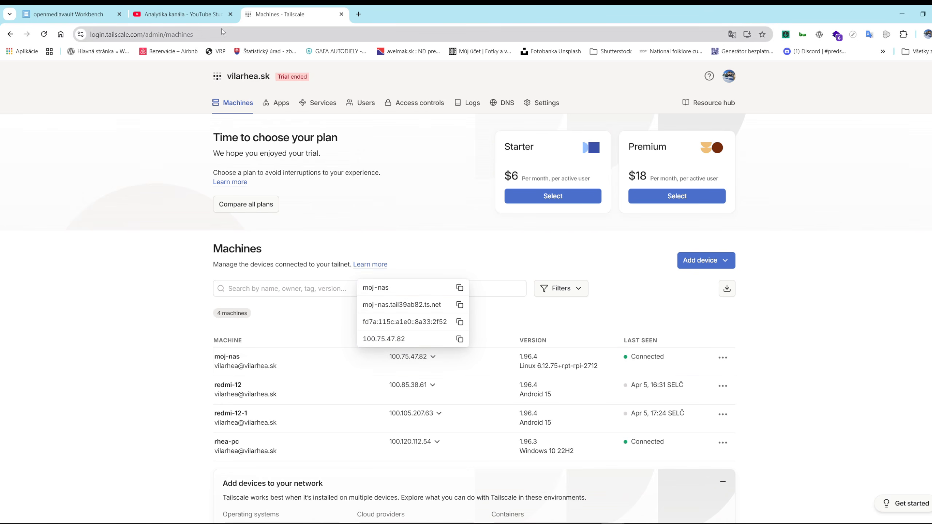
left_click(230, 14)
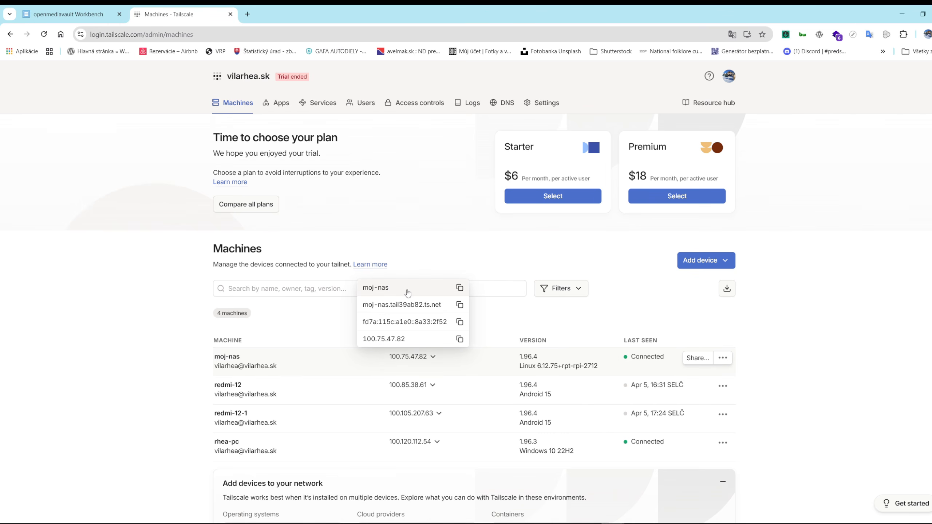
left_click(460, 288)
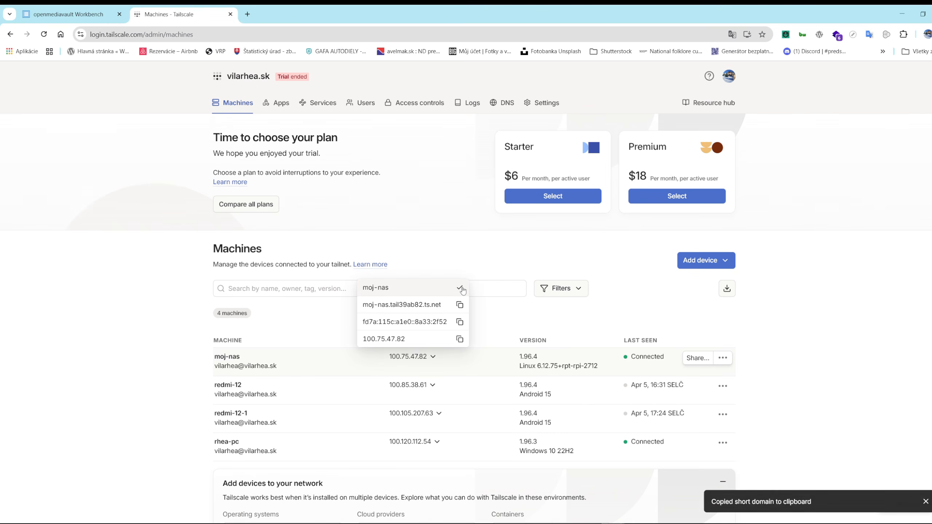
Load openmediavault in a new browser tab using the address moj-nas
left_click(247, 14)
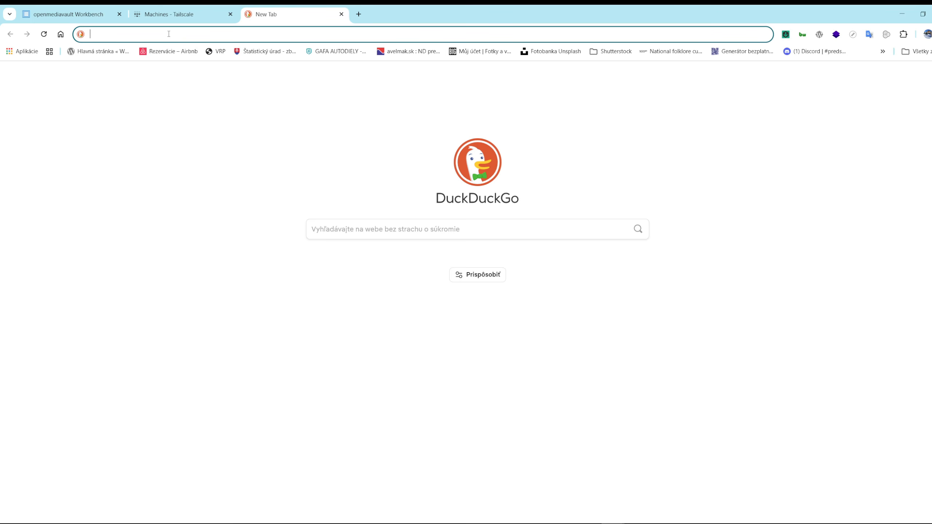
type("moj-nas/")
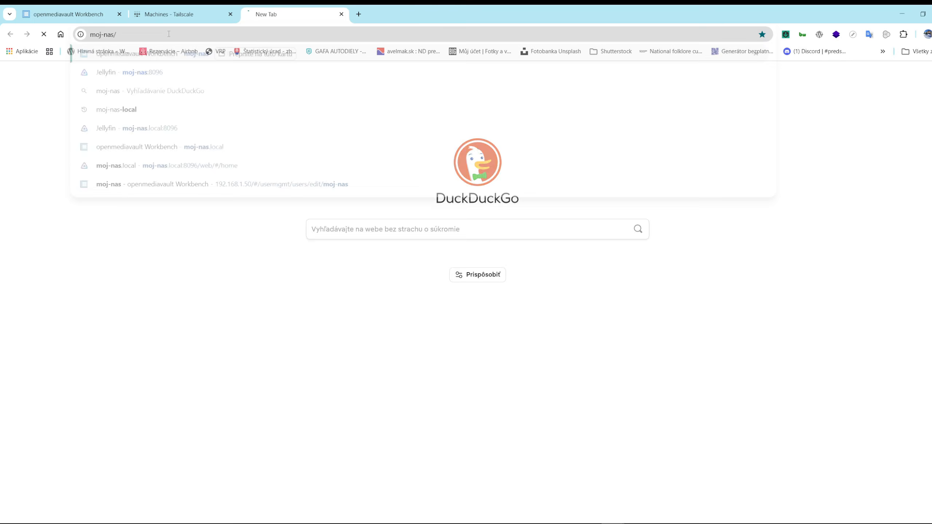
key("Return")
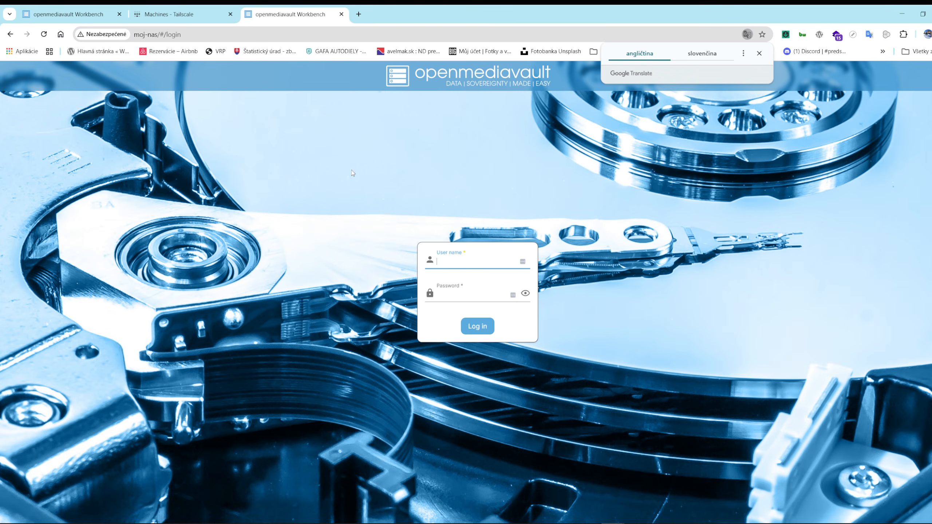
Change the openmediavault page's address to moj-nas:8096 to load Jellyfin
left_click(206, 36)
left_click(215, 34)
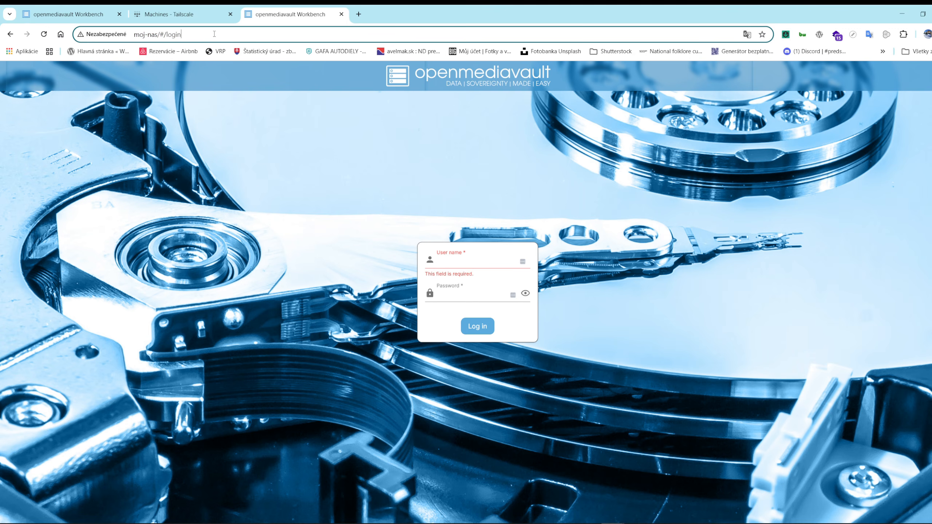
key("BackSpace")
key("BackSpace")
key("BackSpace")
key("BackSpace")
key("BackSpace")
key("BackSpace")
key("BackSpace")
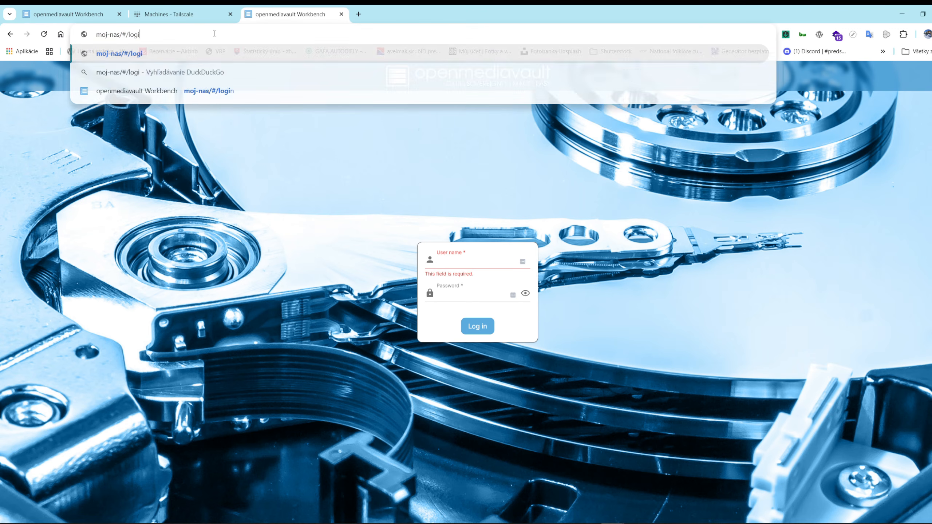
key("BackSpace")
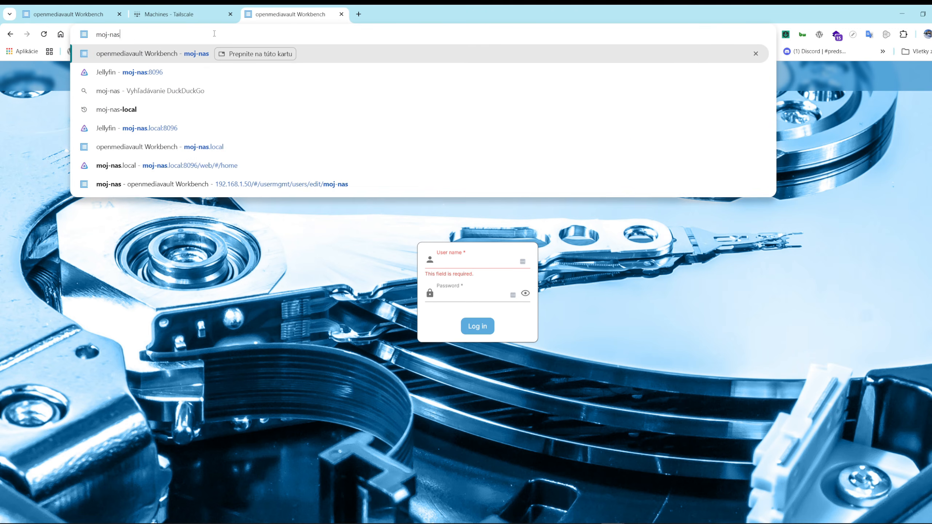
type(":80")
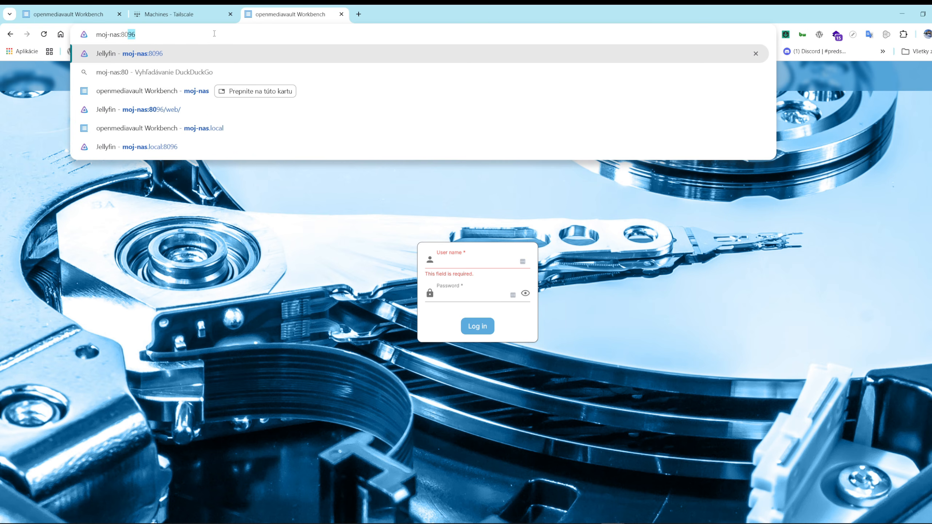
type("96")
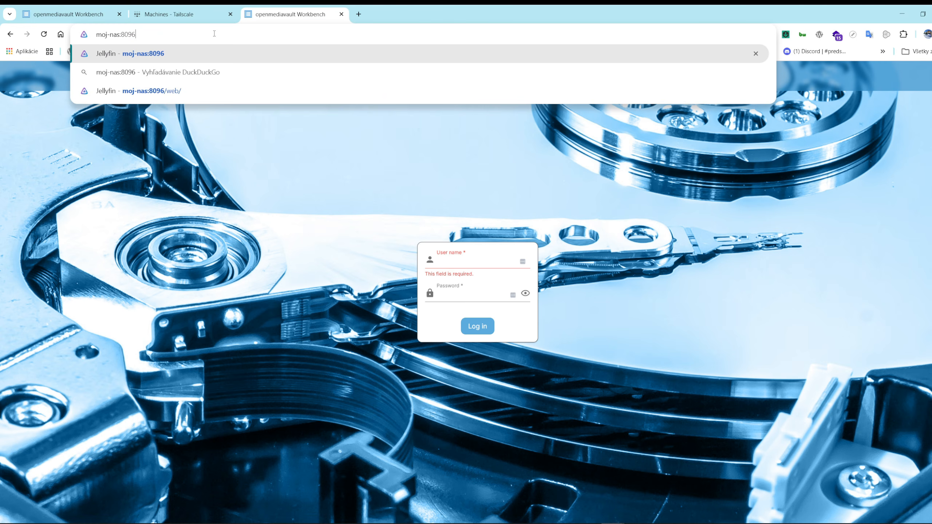
key("Return")
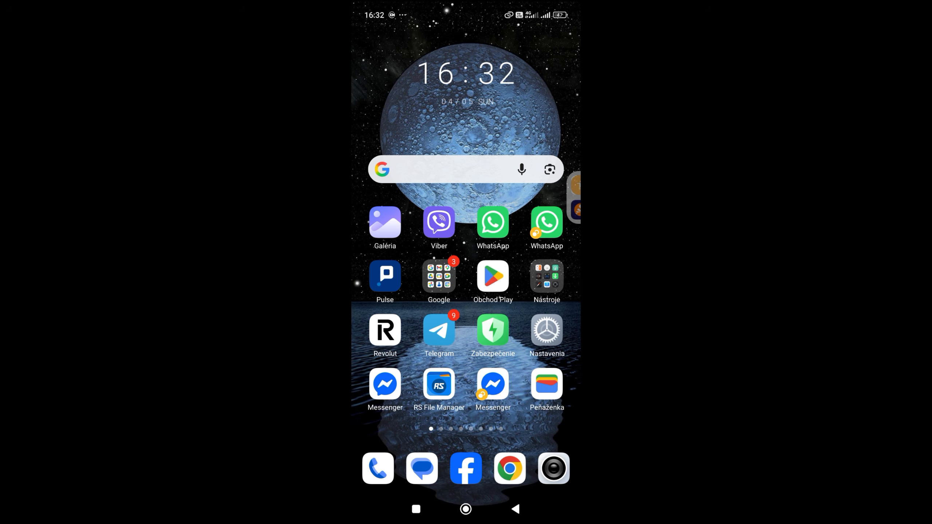
On the Android phone, search the Play Store for tailscale and install the Tailscale app
left_click(493, 276)
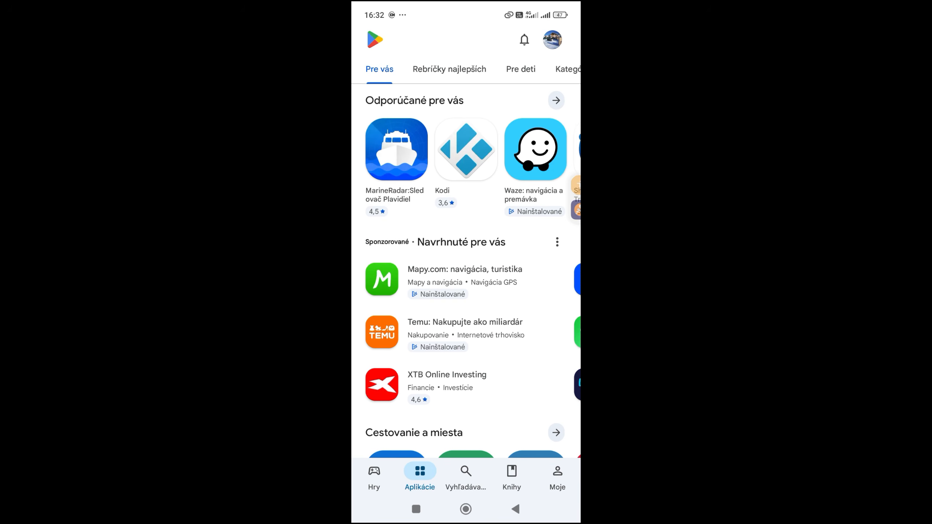
left_click(466, 478)
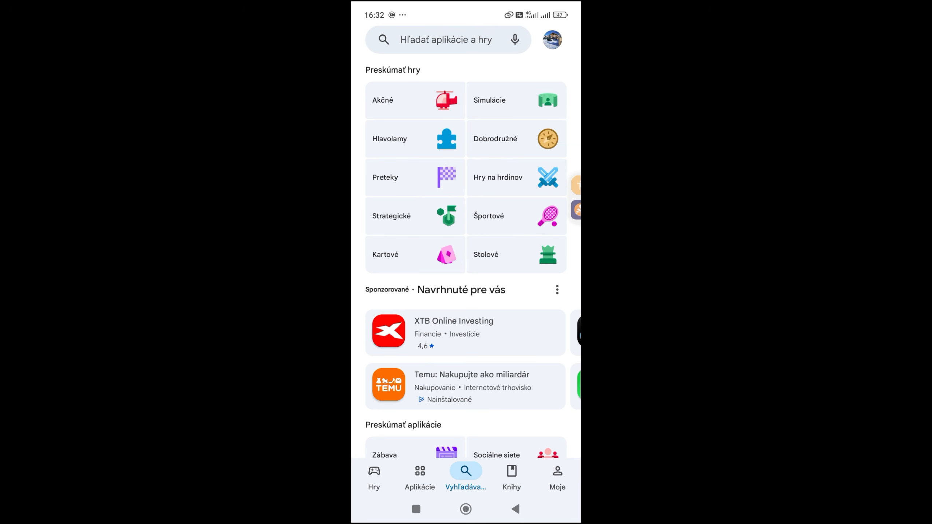
left_click(446, 40)
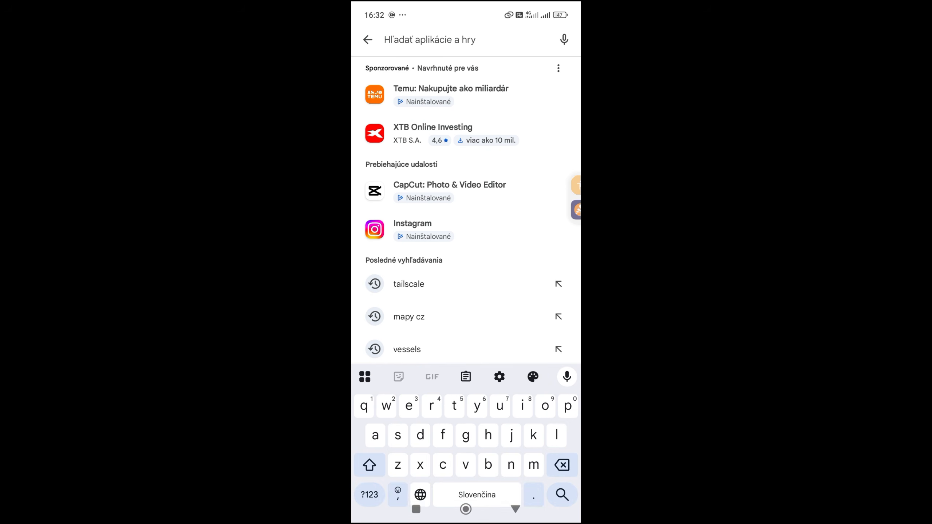
type("tail")
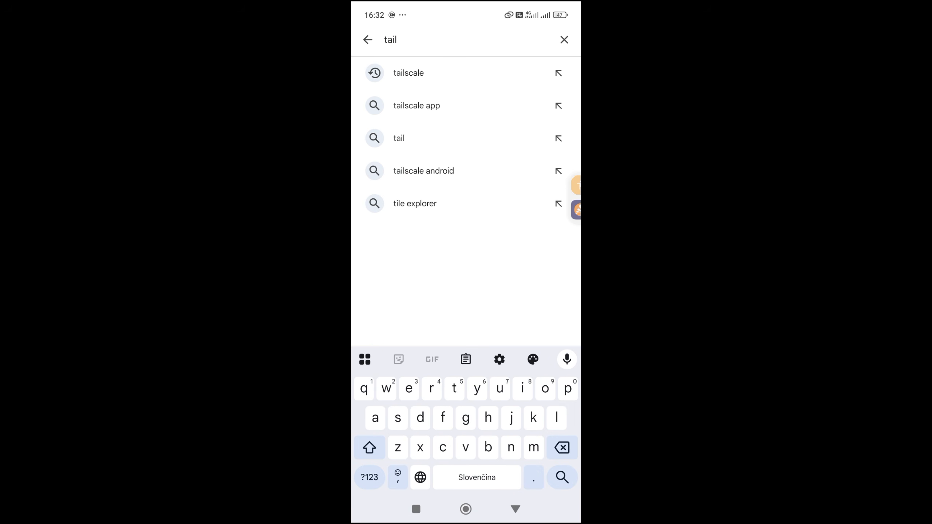
left_click(408, 73)
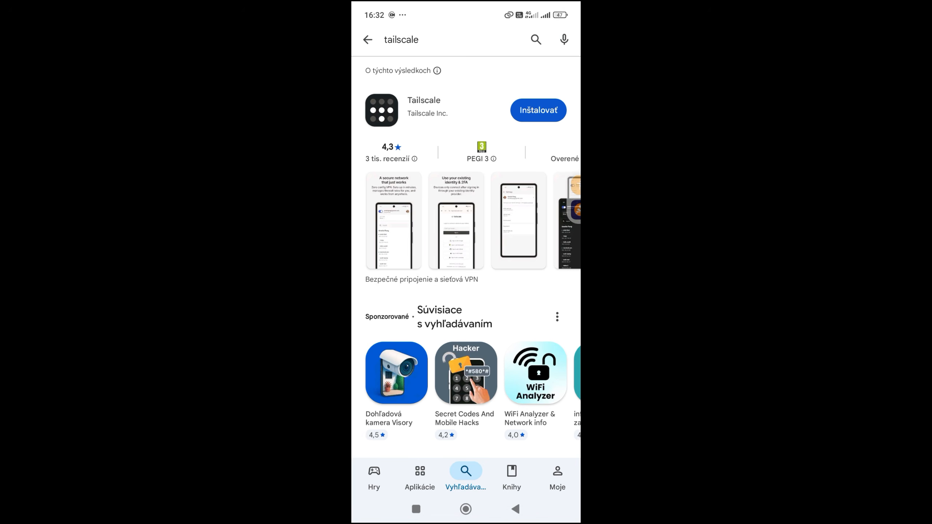
left_click(539, 110)
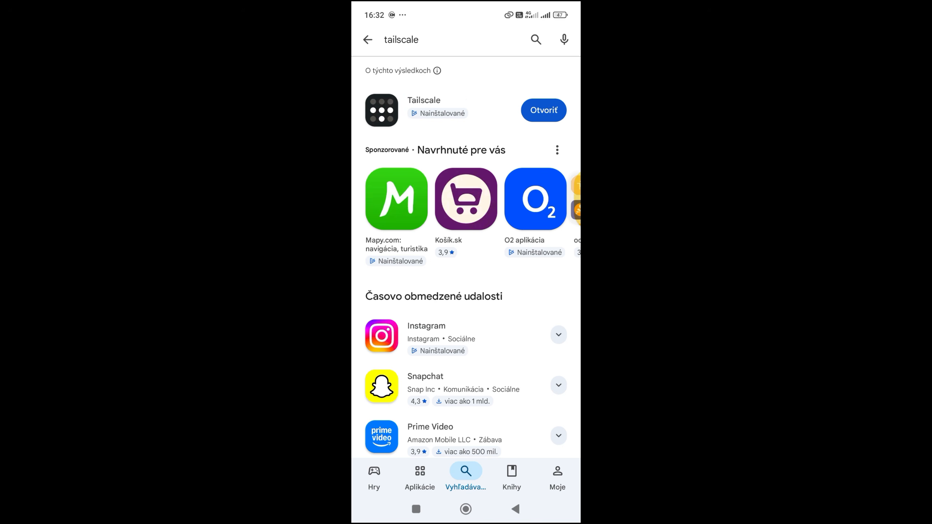
Launch Tailscale on the phone, accept its VPN connection request and proceed to the login page
left_click(544, 111)
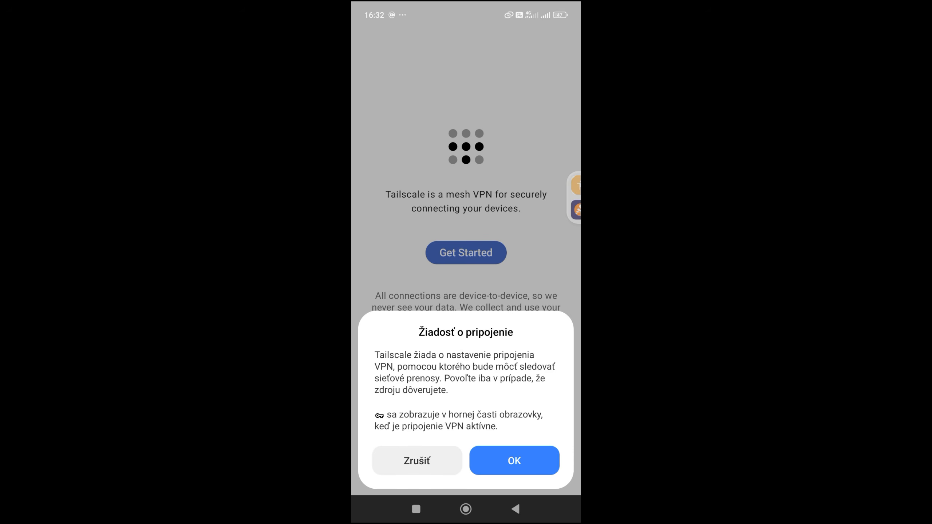
left_click(515, 460)
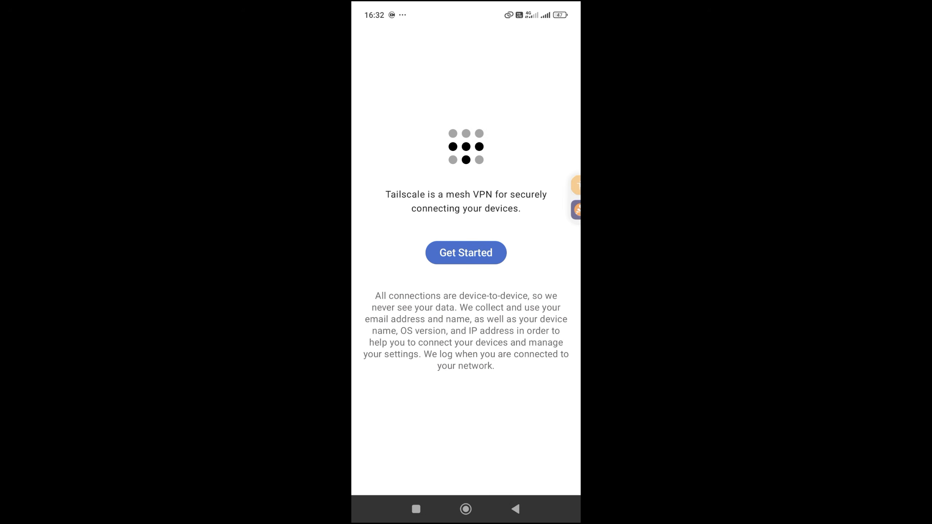
left_click(466, 253)
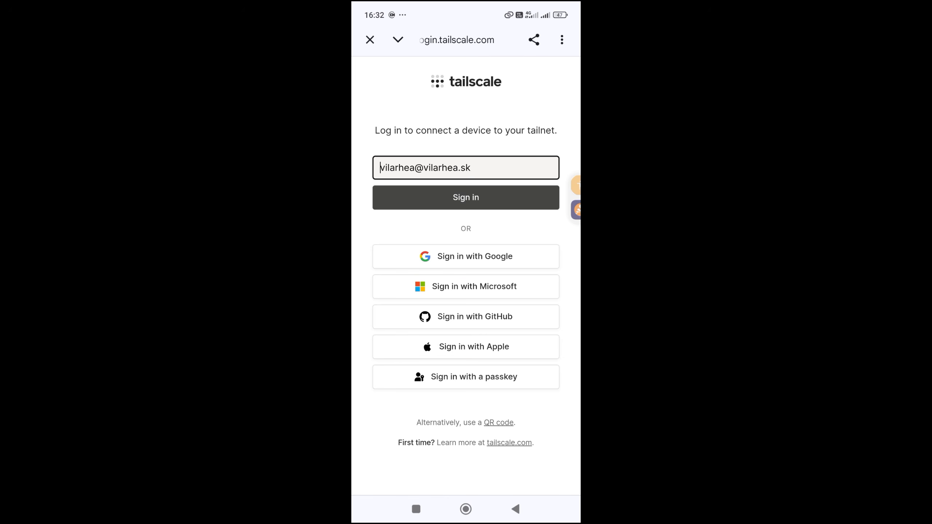
Sign in to Tailscale with the tailnet's Google account and connect the Redmi 12 to the tailnet
left_click(466, 256)
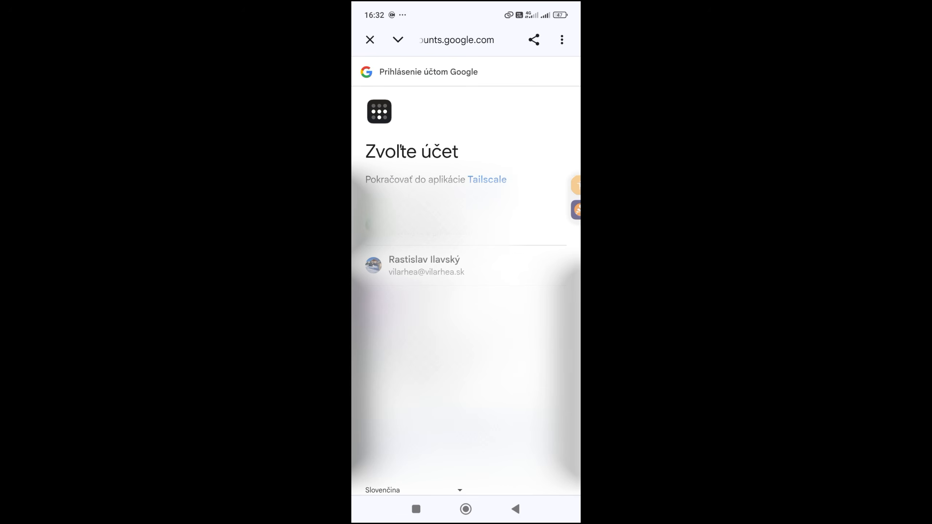
left_click(466, 265)
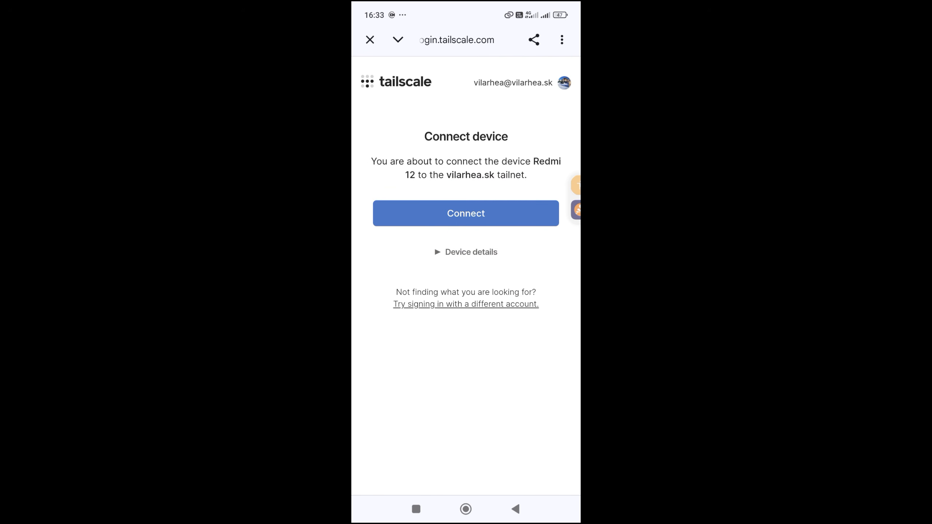
left_click(466, 214)
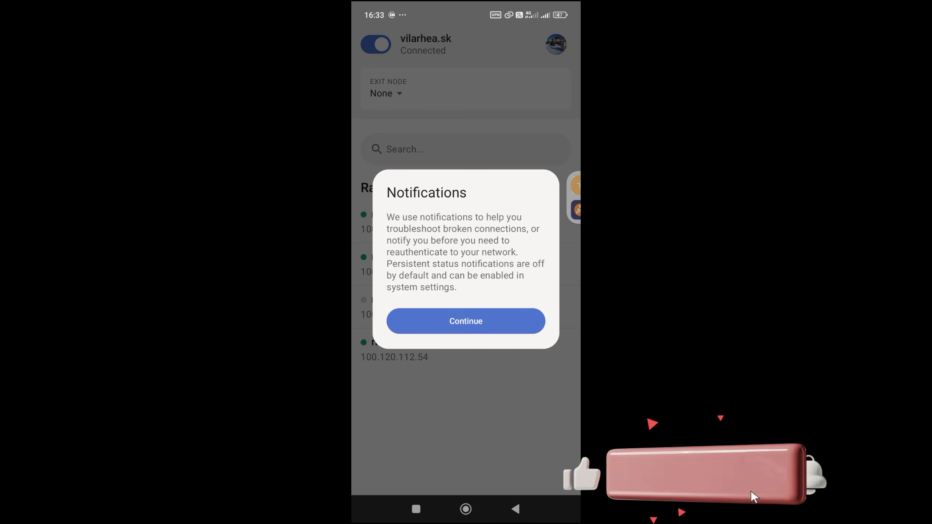
Allow Tailscale to send notifications and show the Tailscale addresses of moj-nas
left_click(466, 321)
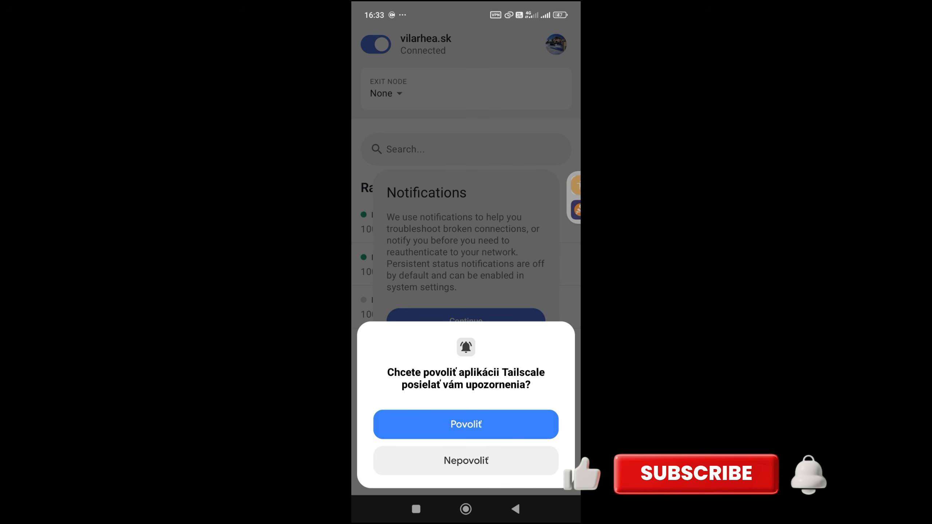
left_click(466, 424)
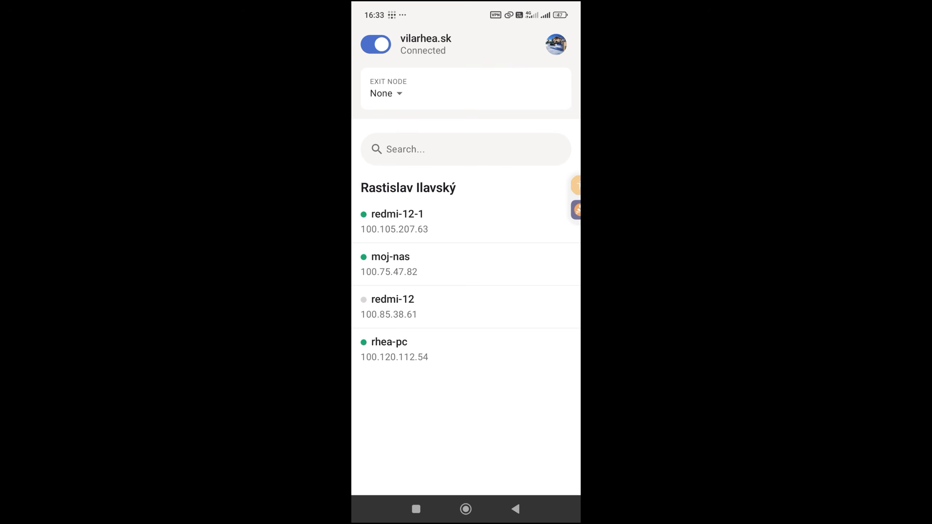
left_click(390, 264)
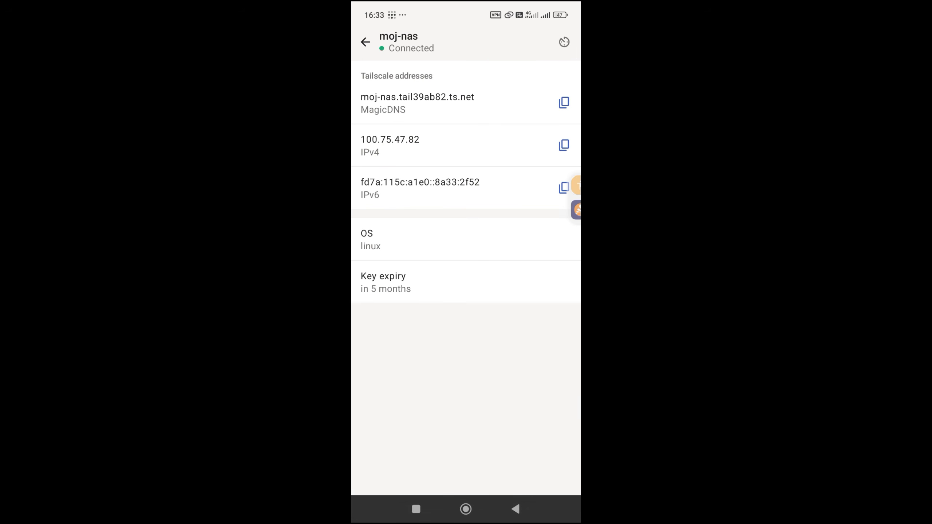
Switch to Chrome on the phone and load Jellyfin at moj-nas:8096
left_click(465, 509)
left_click(510, 469)
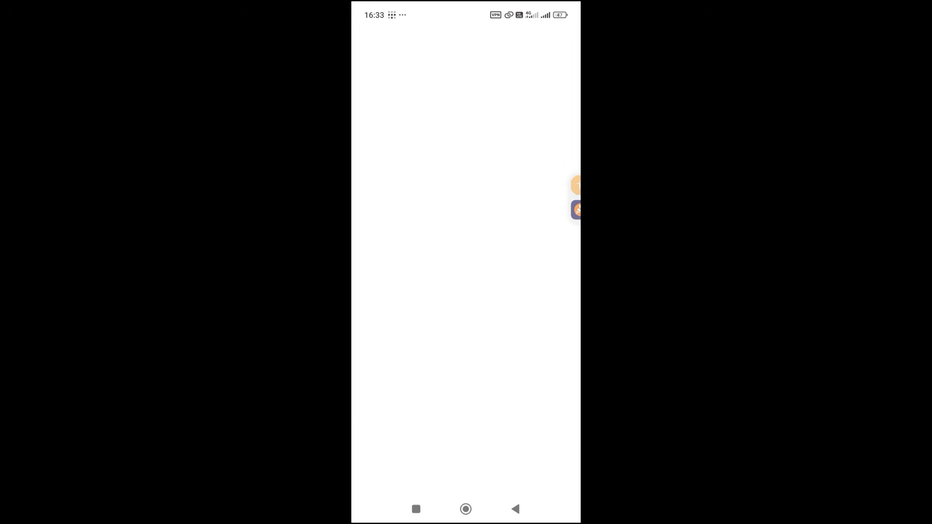
left_click(444, 39)
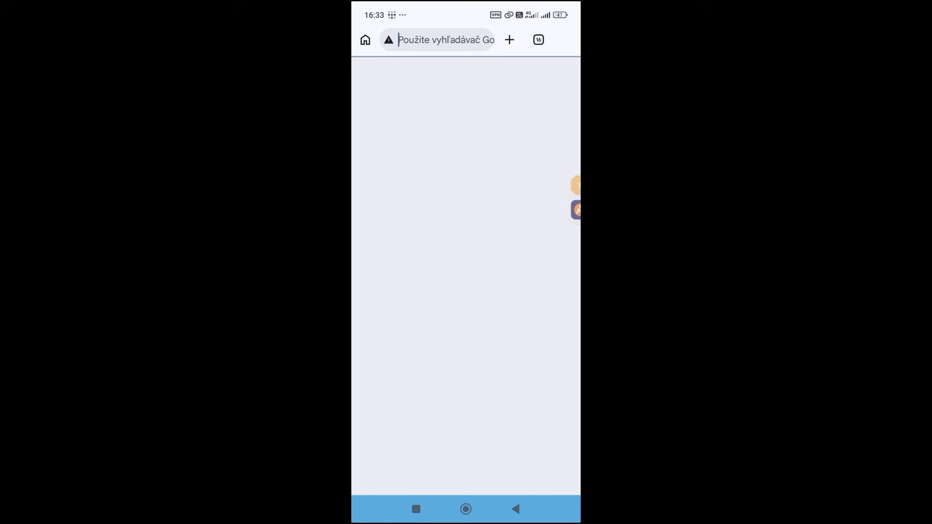
type("moj-nas:8096")
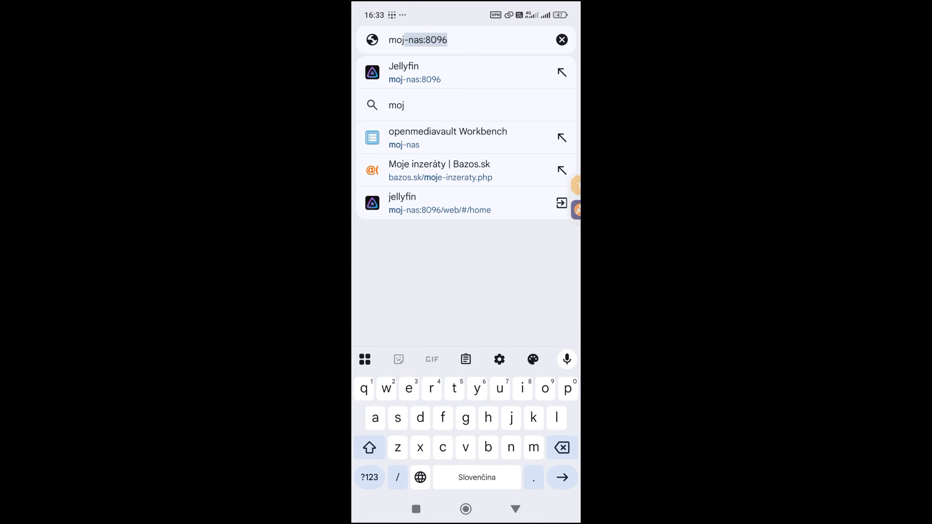
left_click(449, 40)
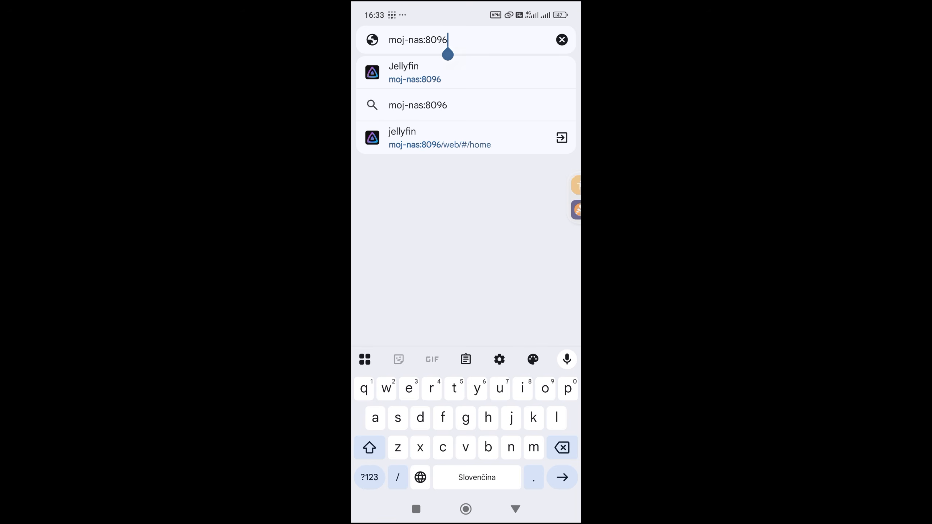
key("Return")
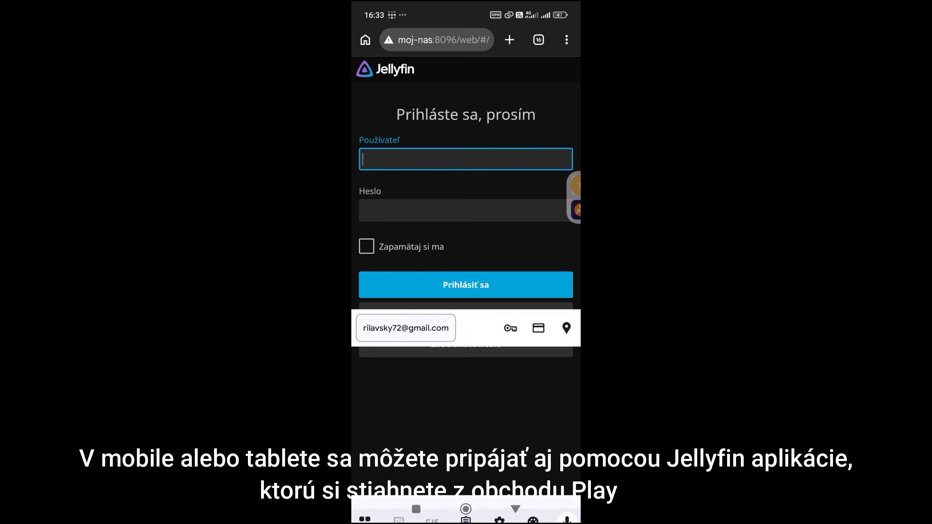
Log in to Jellyfin on the phone with the account's user name and password
type("rasto")
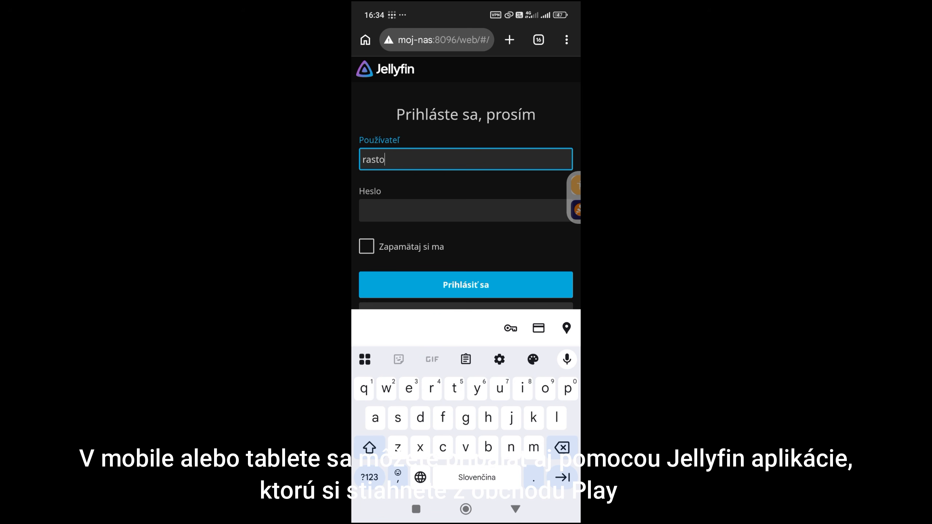
left_click(466, 211)
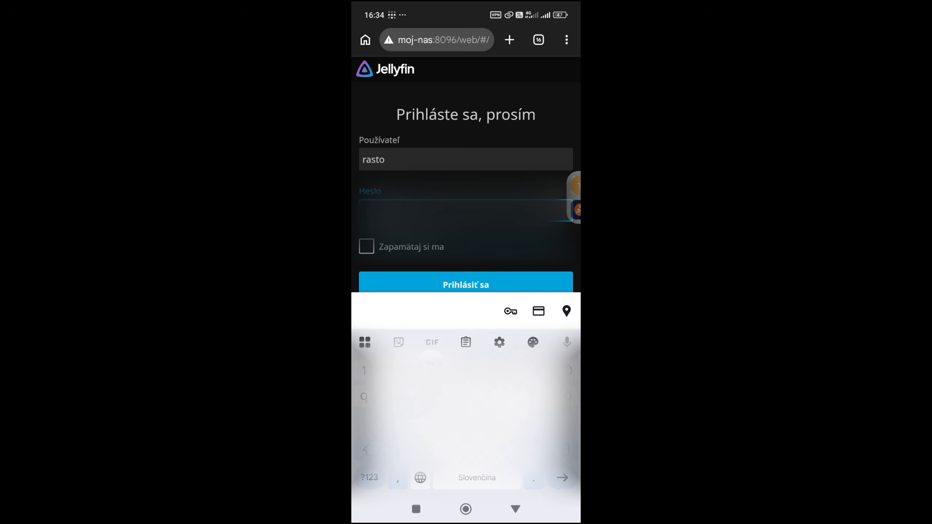
left_click(466, 285)
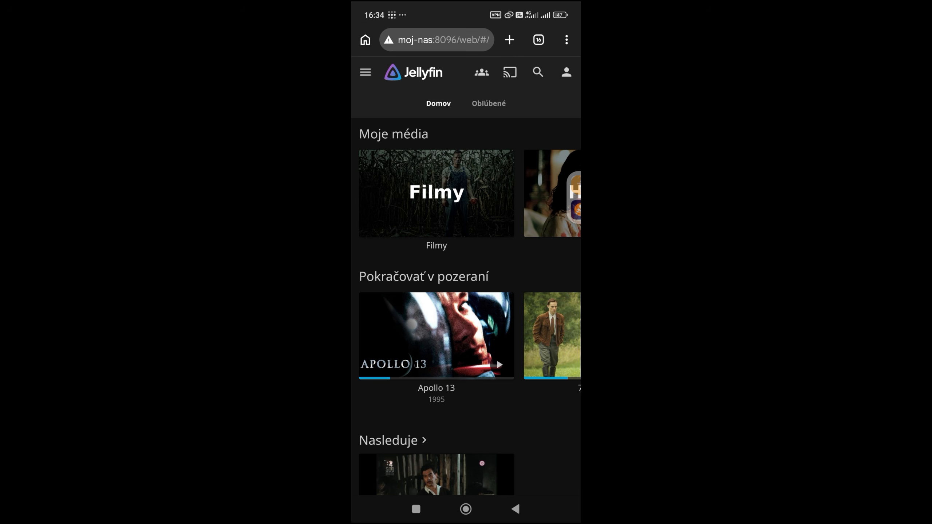
Play Apollo 13 from Jellyfin's continue-watching section, and return to the phone's home screen
left_click(437, 335)
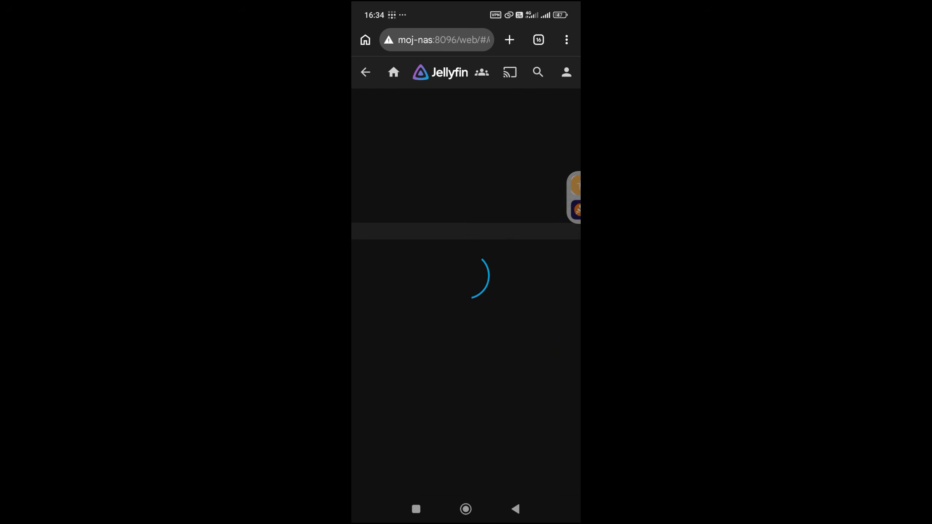
left_click(415, 310)
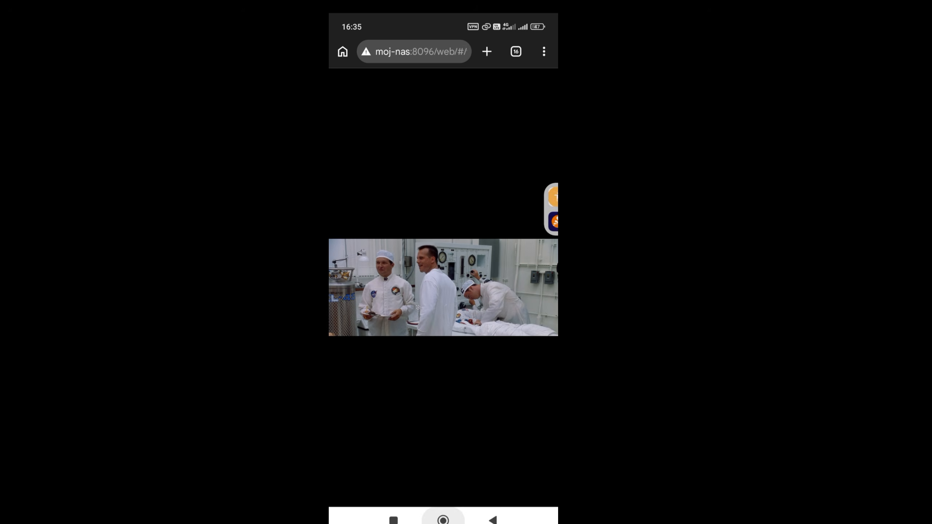
left_click(444, 520)
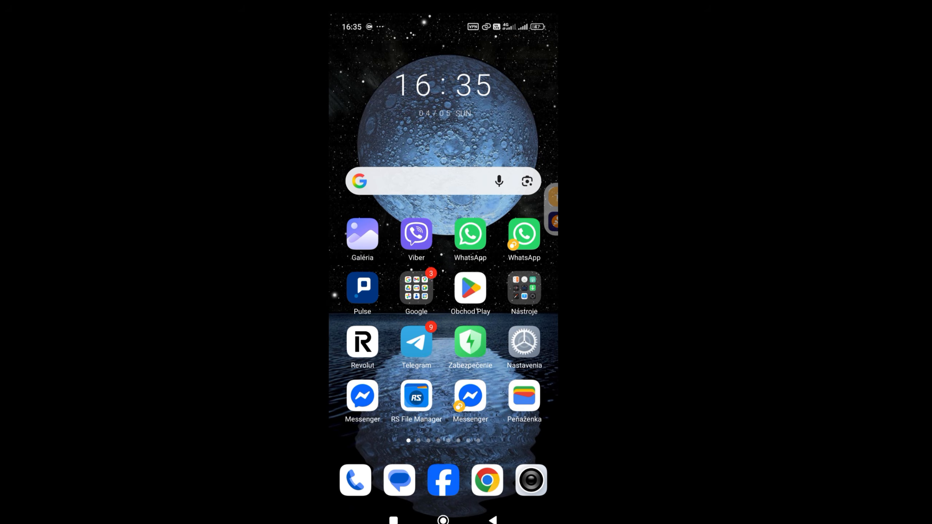